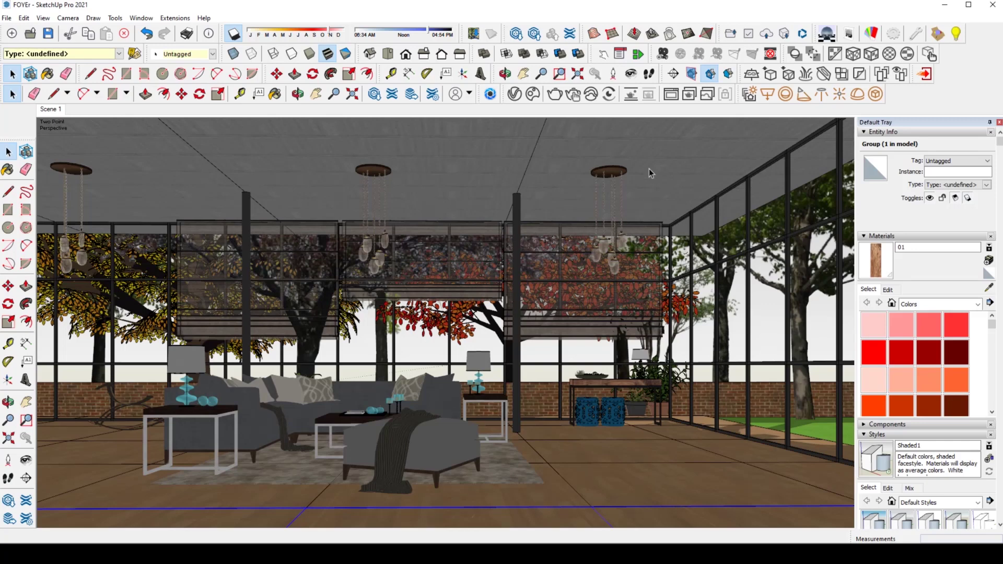
# - Open the V-Ray Asset Editor and sample the pendant lamp's Celestial-Pebble2 material
pyautogui.click(514, 94)
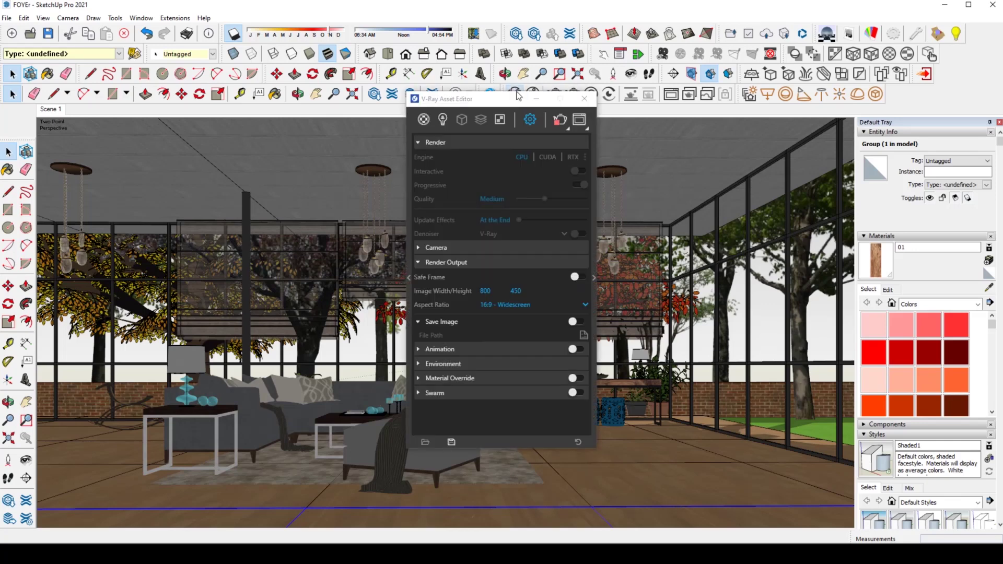
pyautogui.moveTo(510, 104); pyautogui.dragTo(309, 143)
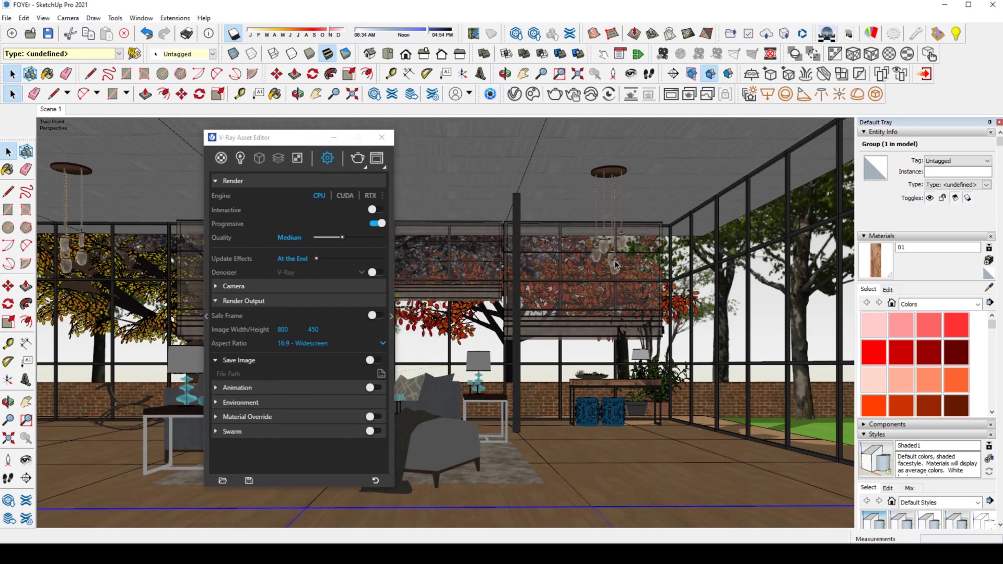
pyautogui.scroll(2, 620, 270)
pyautogui.scroll(2, 619, 270)
pyautogui.scroll(2, 619, 271)
pyautogui.scroll(1, 619, 270)
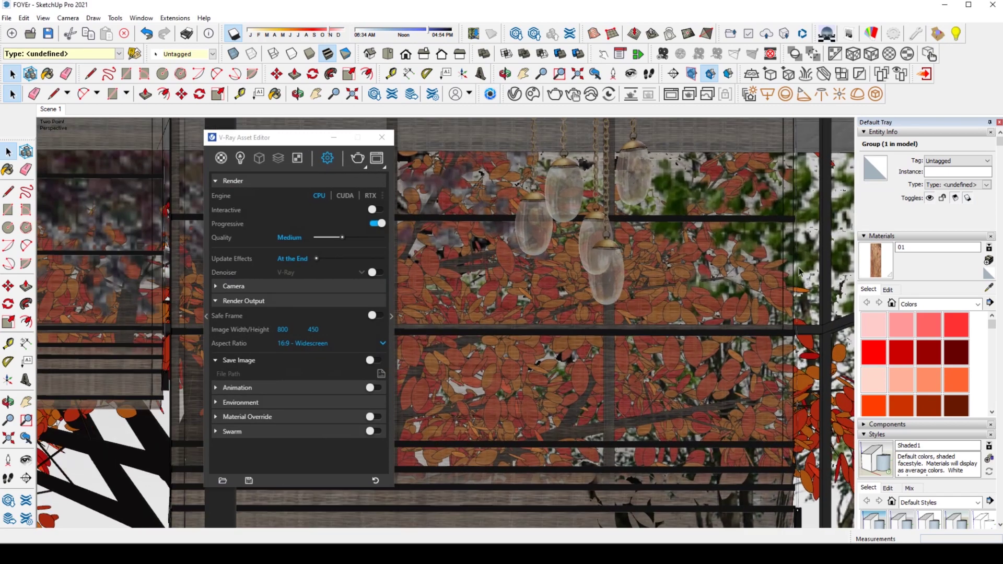
pyautogui.click(989, 287)
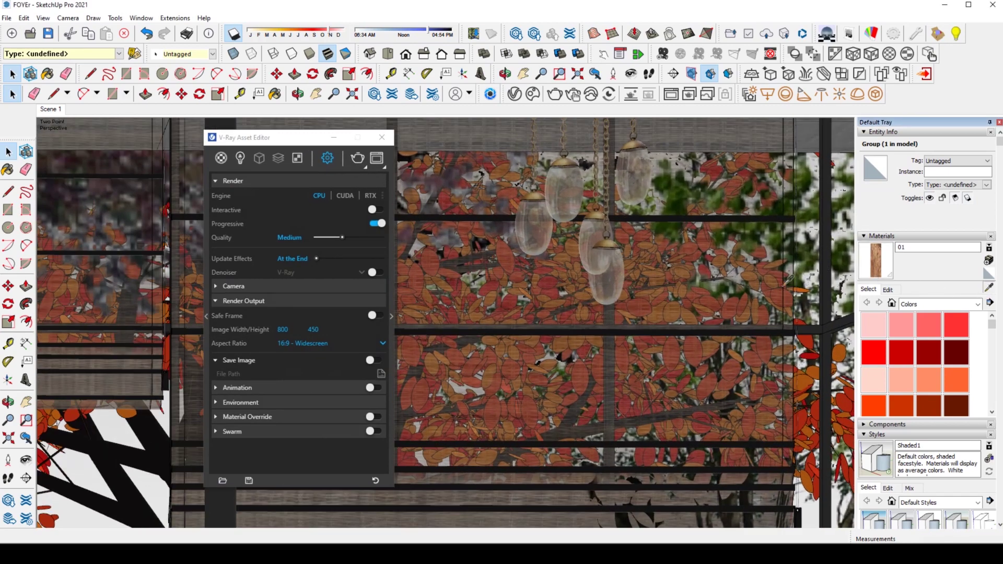
pyautogui.click(618, 280)
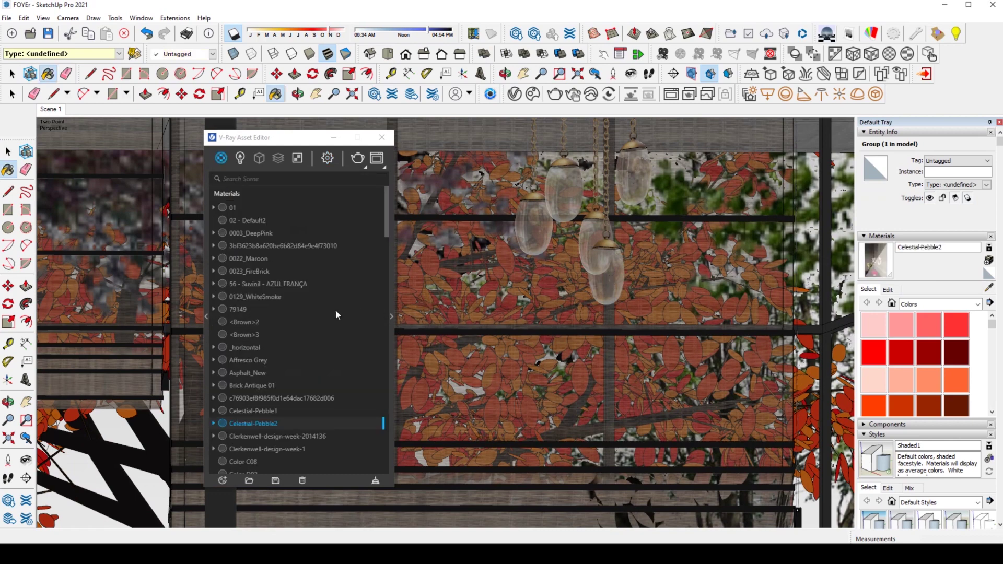
# - Open the V-Ray material library and isolate the pendant lamp's glass shades
pyautogui.click(206, 316)
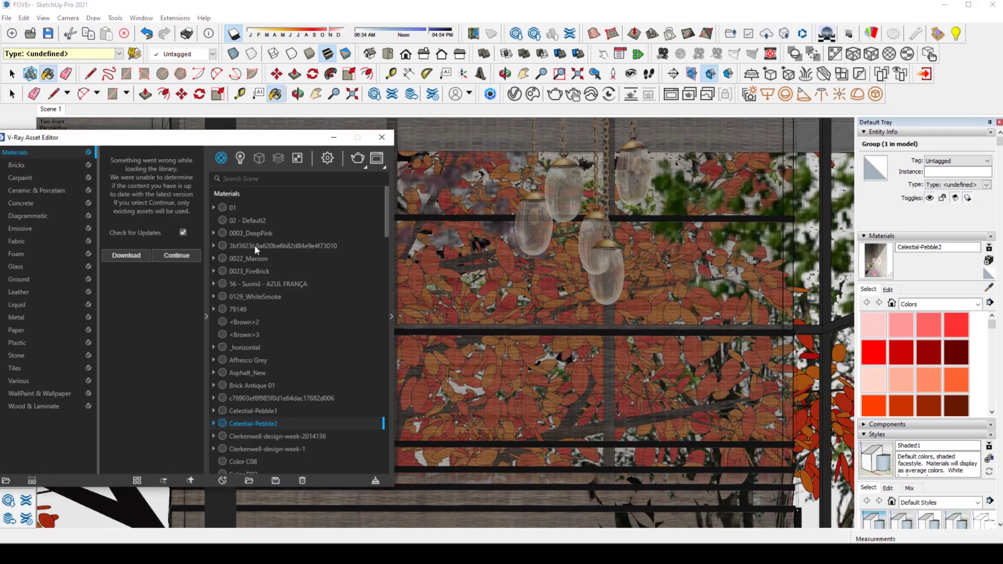
pyautogui.press('space')
pyautogui.click(614, 292)
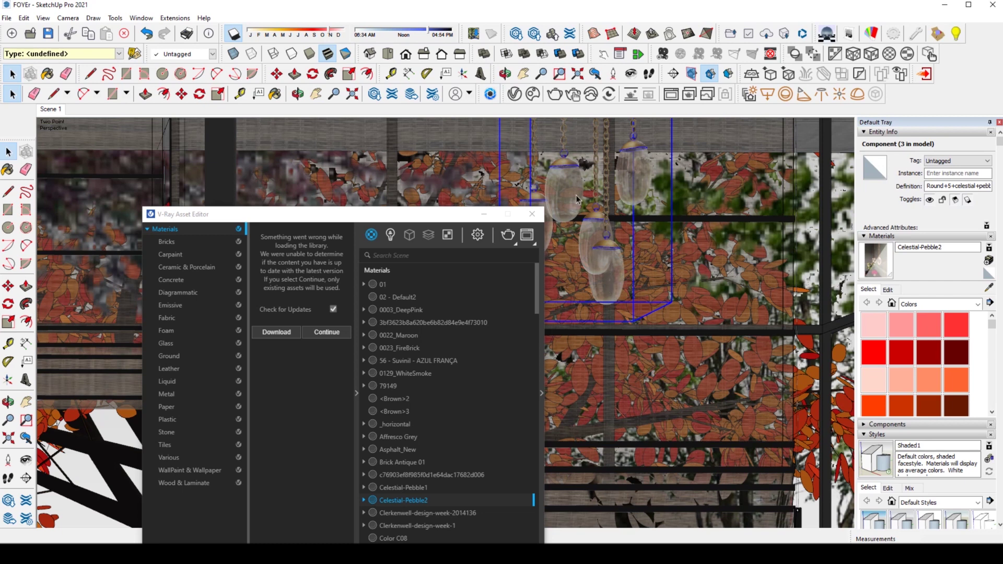
pyautogui.doubleClick(631, 195)
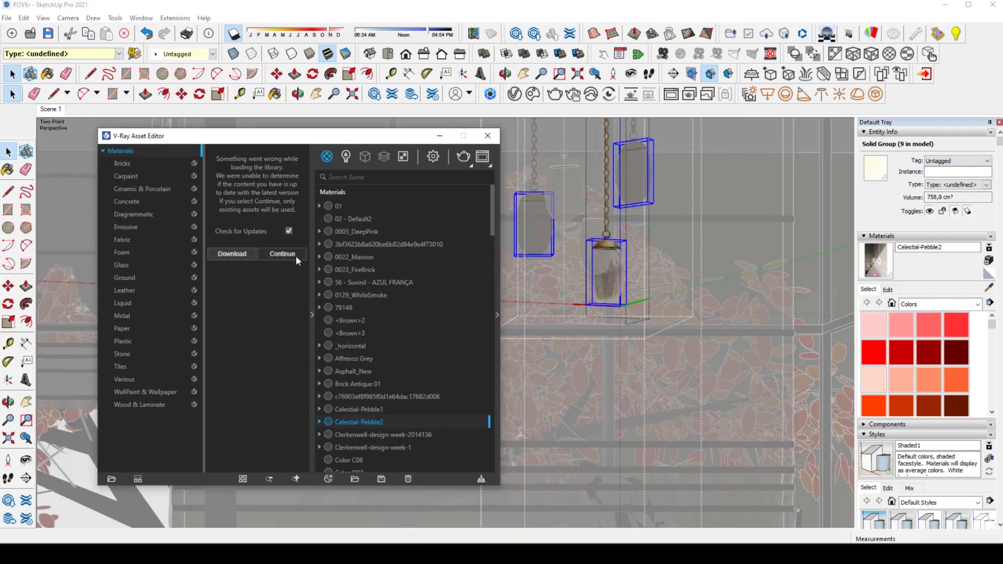
pyautogui.click(294, 256)
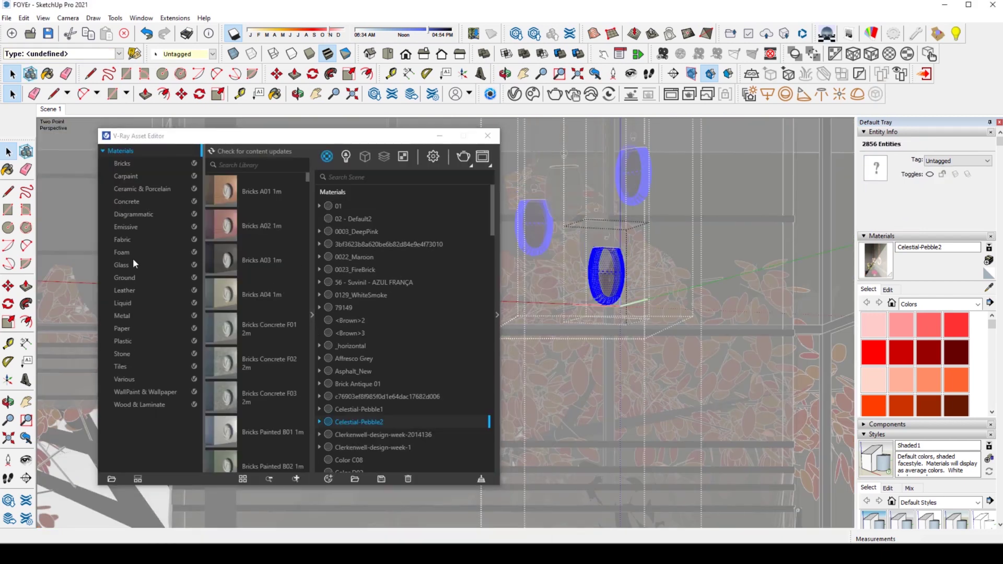
# - Add the Emissive LED SuperPureGreen material to the scene and apply it to the selected shades
pyautogui.click(127, 225)
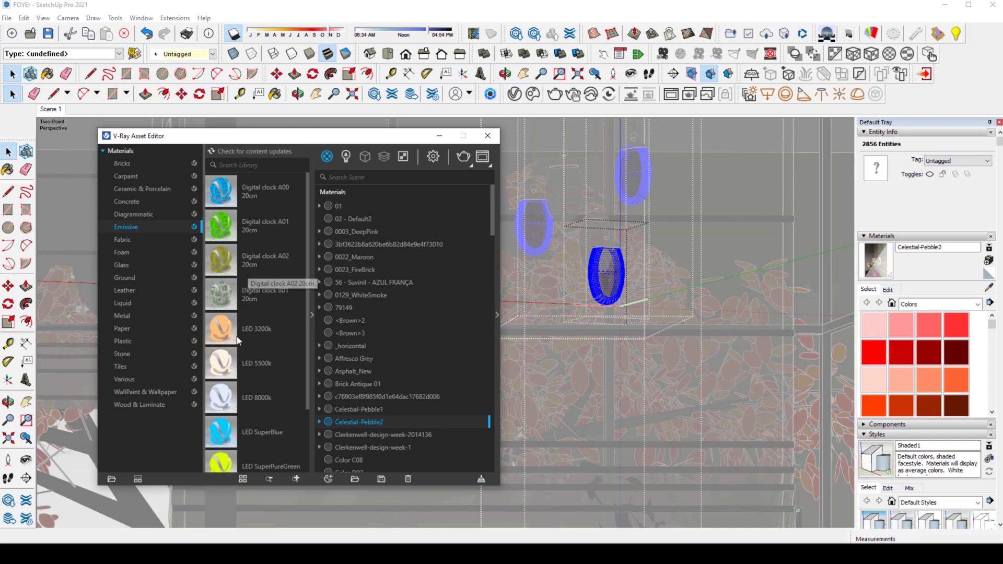
pyautogui.scroll(-1, 229, 361)
pyautogui.scroll(-3, 227, 366)
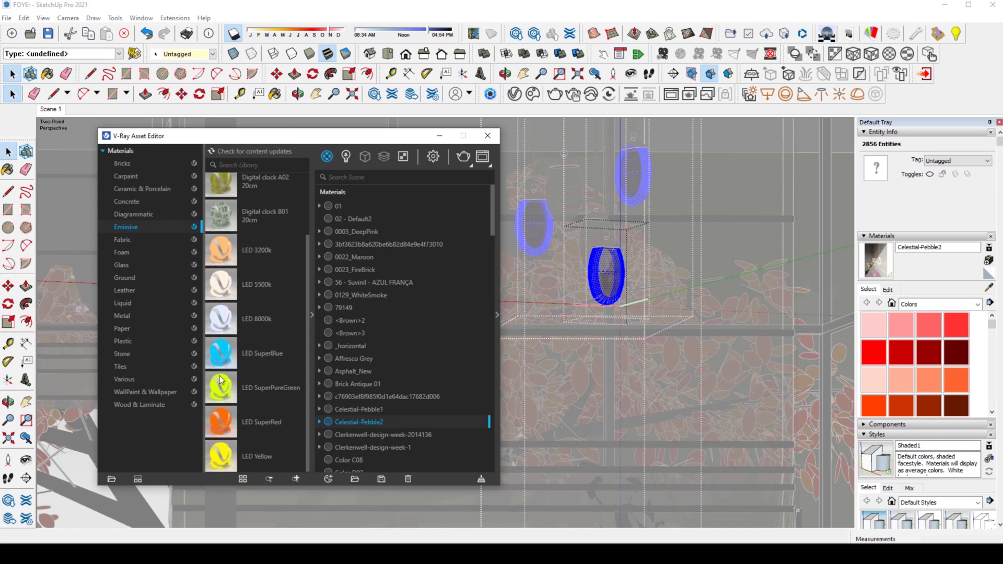
pyautogui.moveTo(220, 382); pyautogui.dragTo(406, 369)
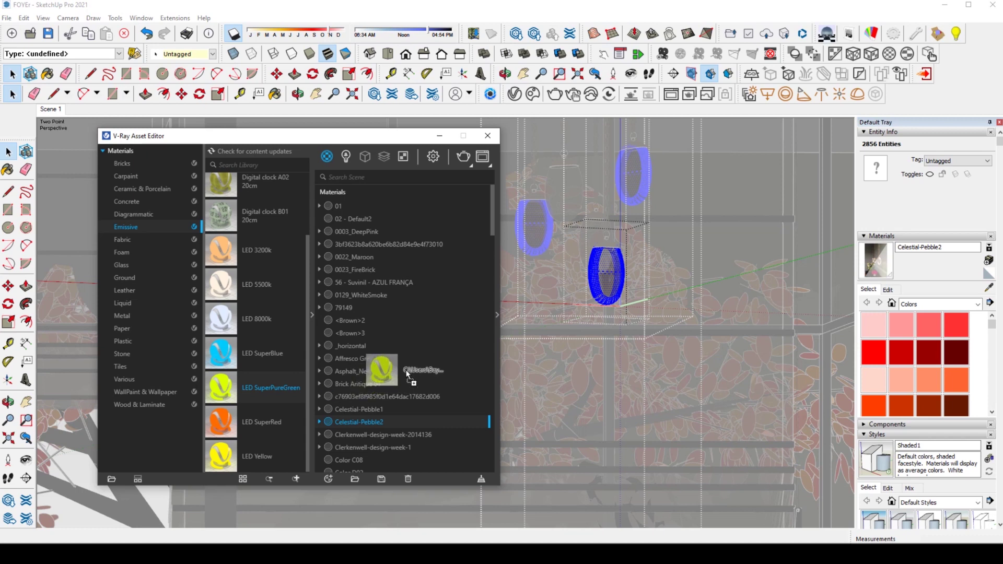
pyautogui.rightClick(355, 330)
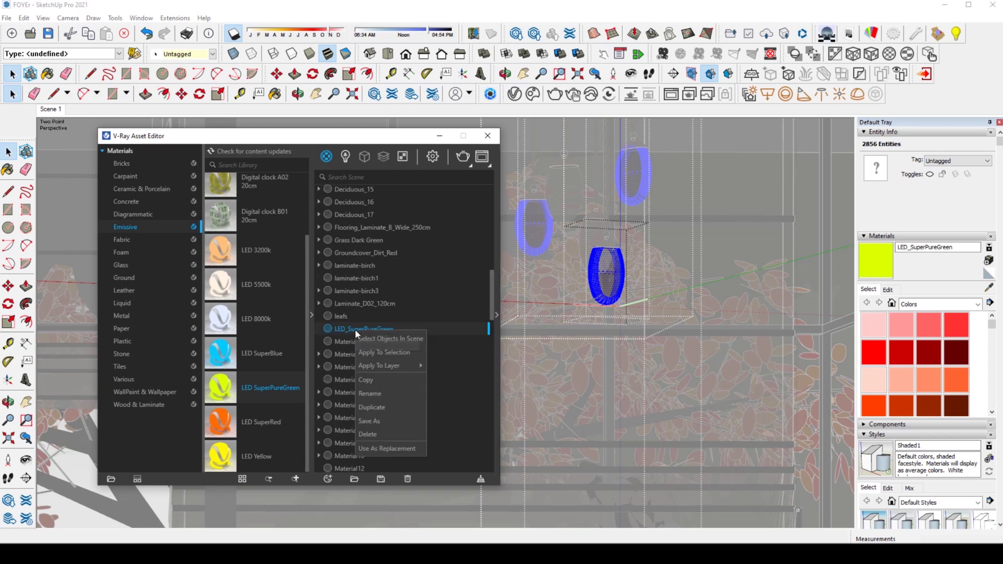
pyautogui.click(372, 350)
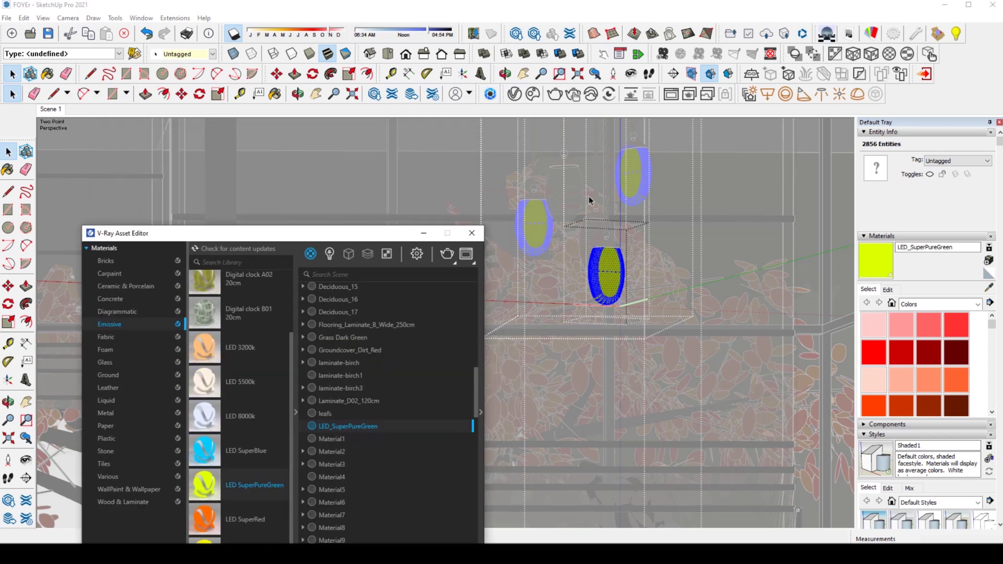
# - Leave the lamp component and select the next pendant's shades
pyautogui.click(440, 180)
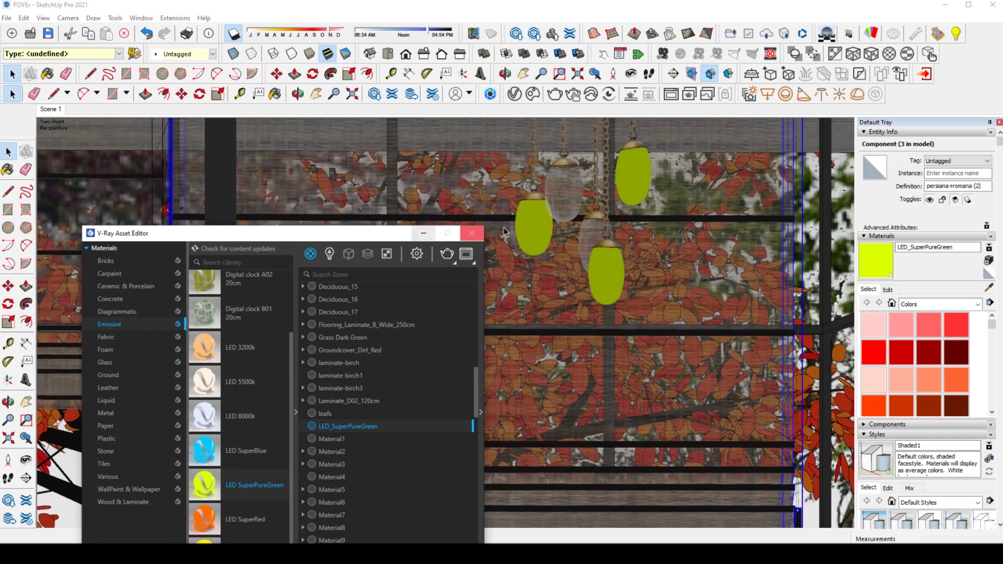
pyautogui.click(562, 205)
pyautogui.tripleClick(572, 205)
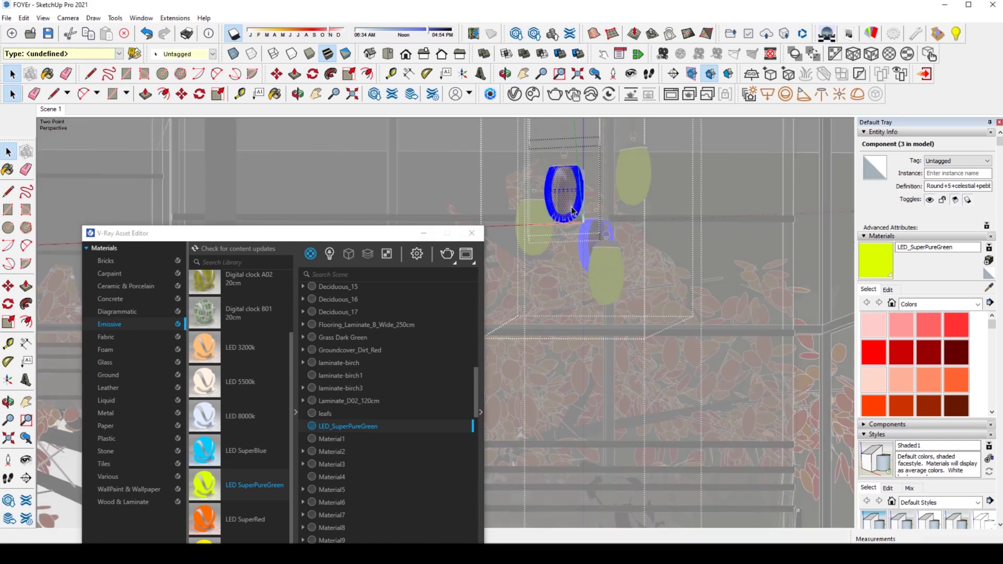
# - Apply LED_SuperPureGreen to the second pendant and sample the floor's Flooring_Laminate_B_Wide_250cm material
pyautogui.rightClick(343, 427)
pyautogui.click(365, 455)
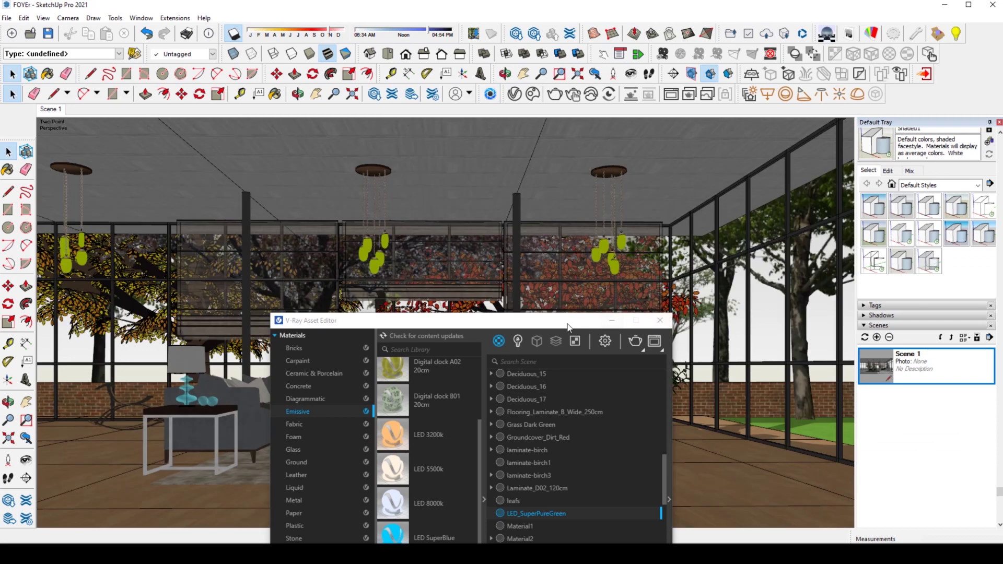
pyautogui.moveTo(568, 327); pyautogui.dragTo(446, 127)
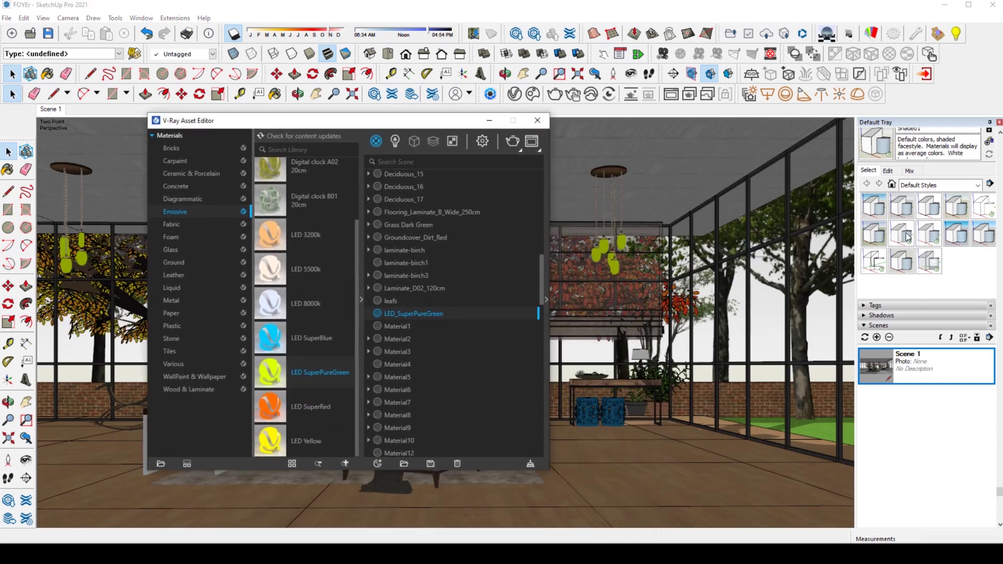
pyautogui.press('b')
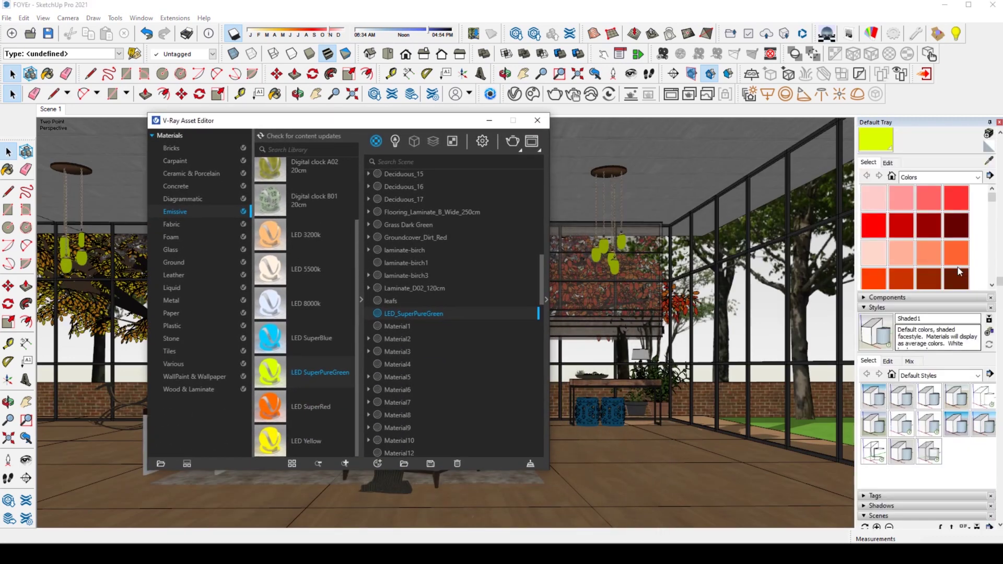
pyautogui.keyDown('alt'); pyautogui.click(718, 470); pyautogui.keyUp('alt')
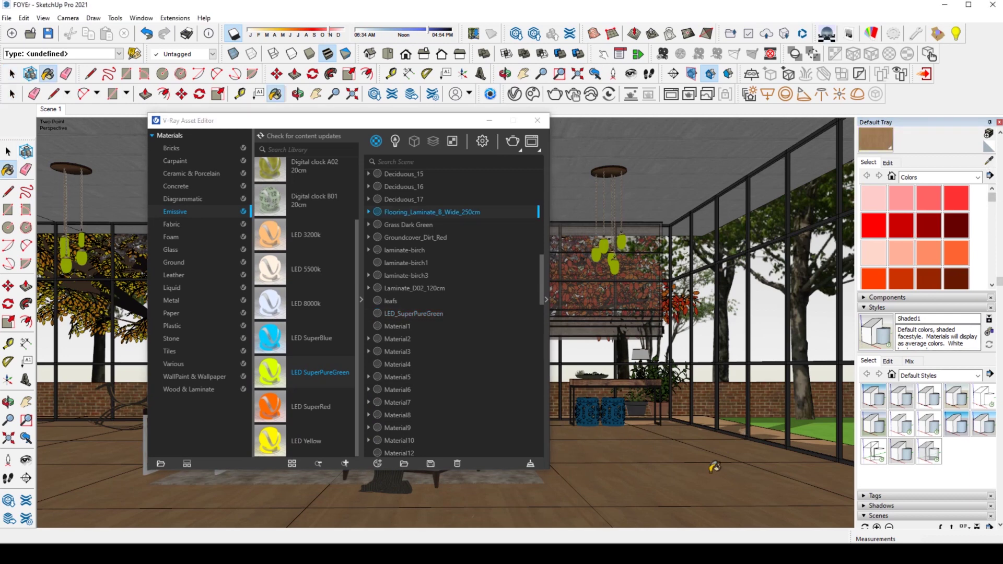
# - Show Flooring_Laminate_B_Wide_250cm settings with its Reflection rollout (Glossiness 0.75) and reposition the editor
pyautogui.click(545, 300)
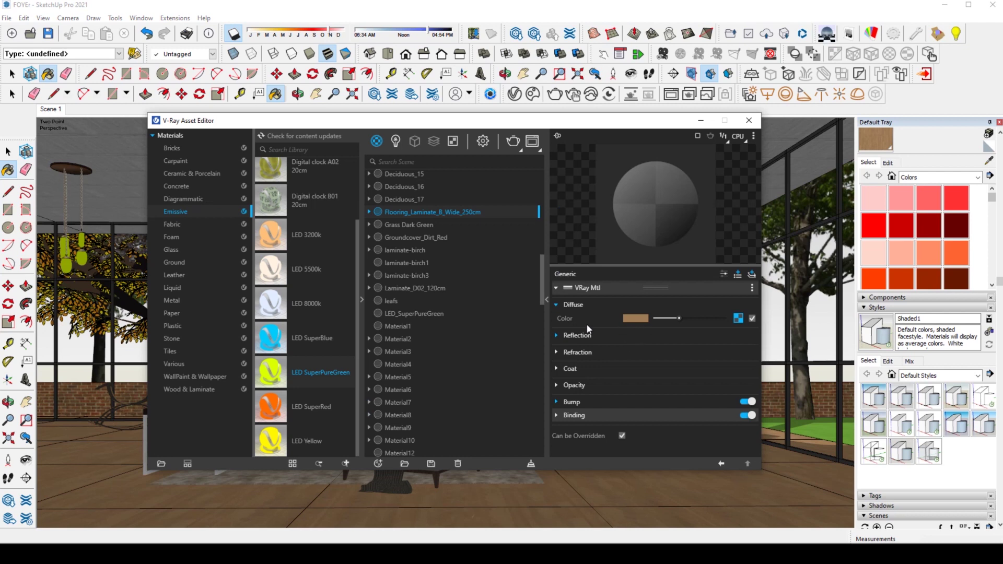
pyautogui.click(559, 335)
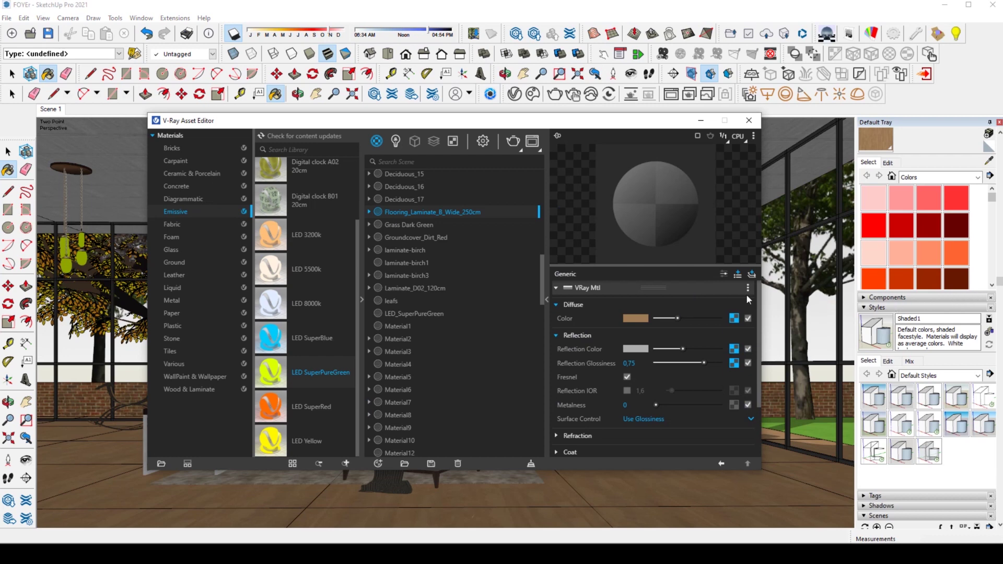
pyautogui.click(993, 169)
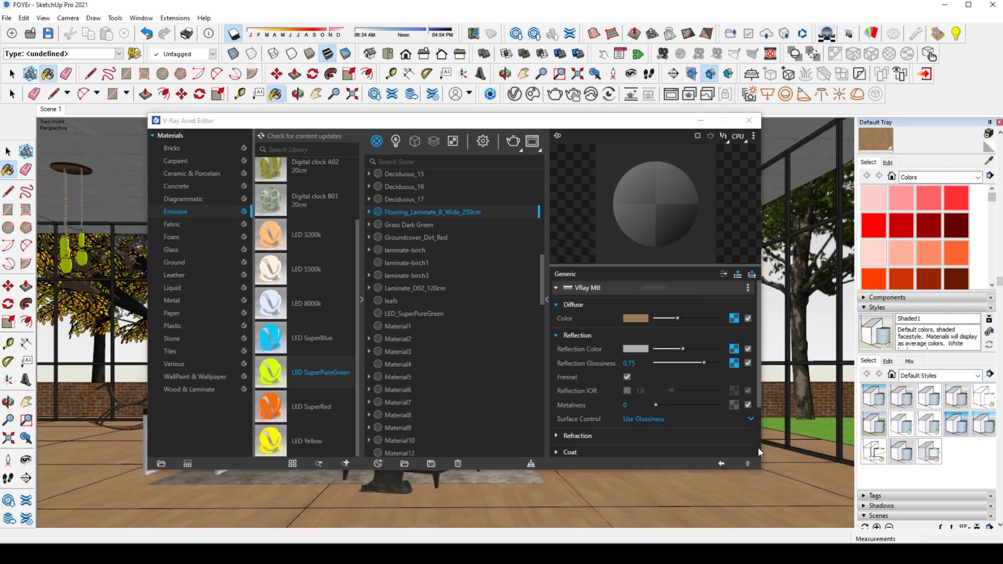
pyautogui.moveTo(677, 319); pyautogui.dragTo(674, 319)
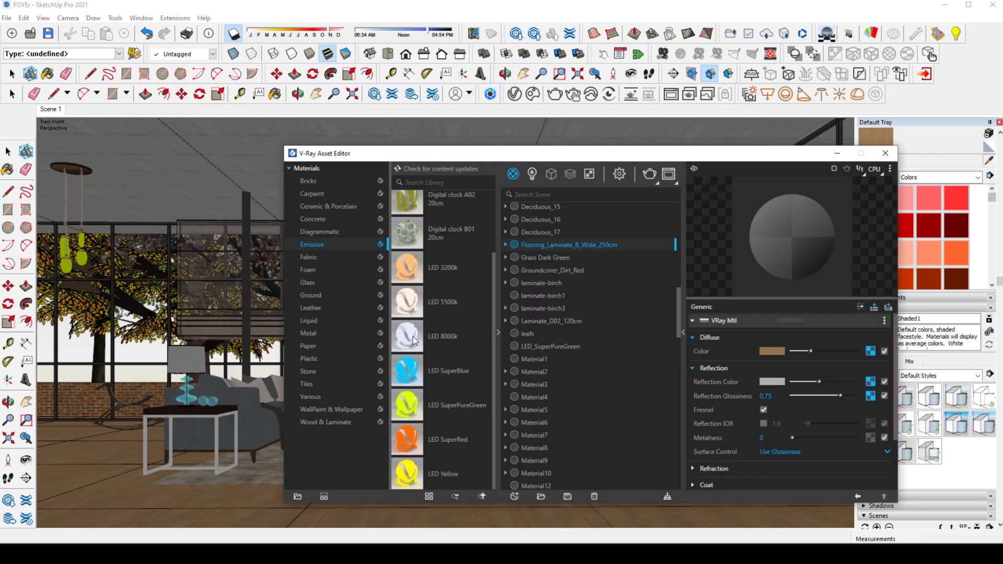
pyautogui.moveTo(671, 121); pyautogui.dragTo(807, 154)
pyautogui.click(410, 345)
# - Apply the library's LED 8000k emissive material to the lamp shade beside the sofa
pyautogui.press('b')
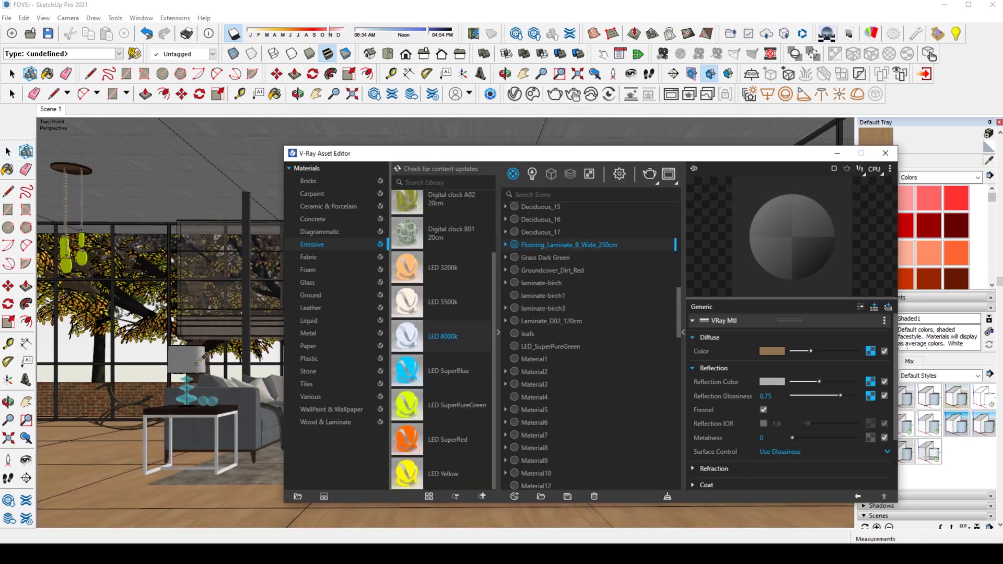
pyautogui.keyDown('alt'); pyautogui.click(200, 357); pyautogui.keyUp('alt')
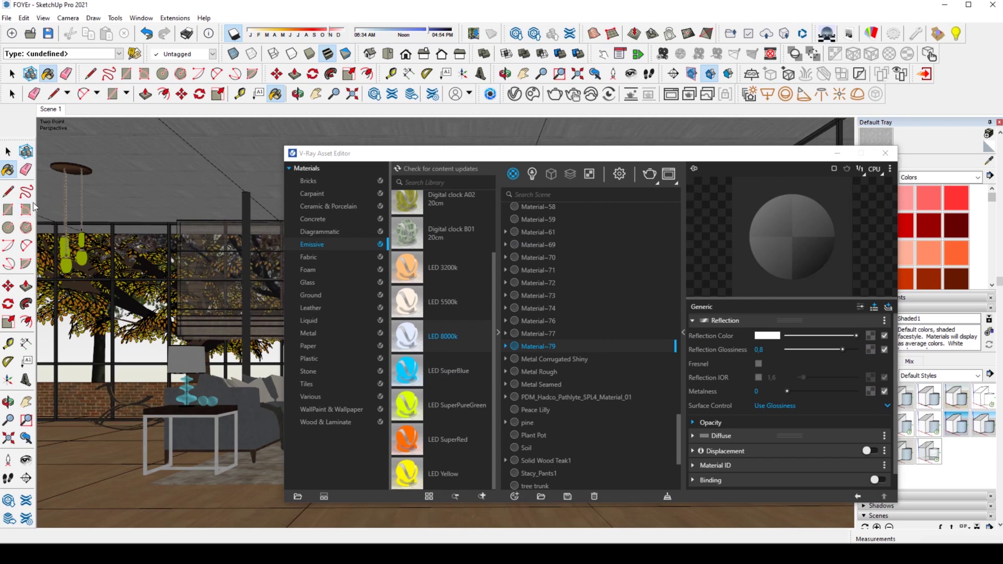
pyautogui.click(7, 152)
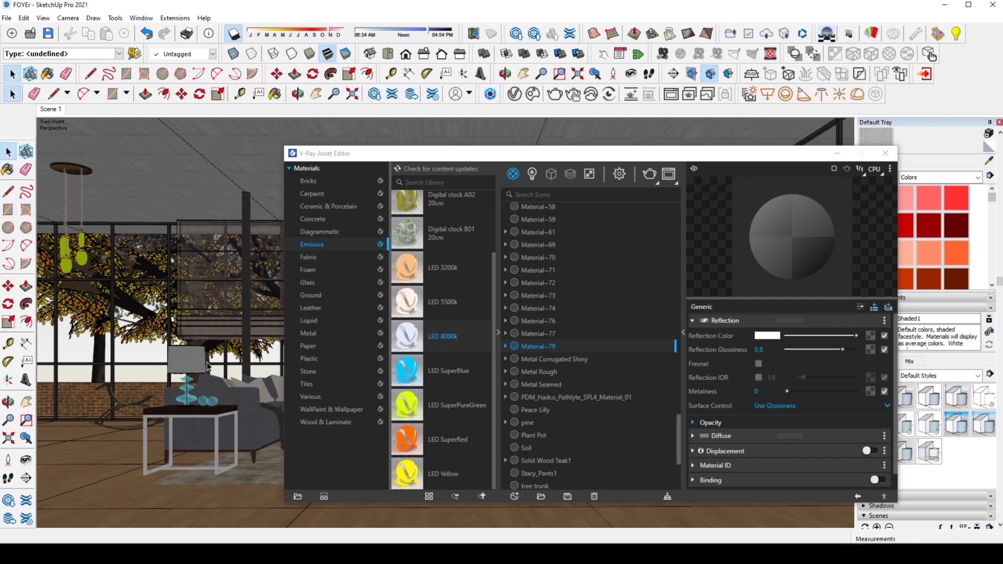
pyautogui.doubleClick(193, 366)
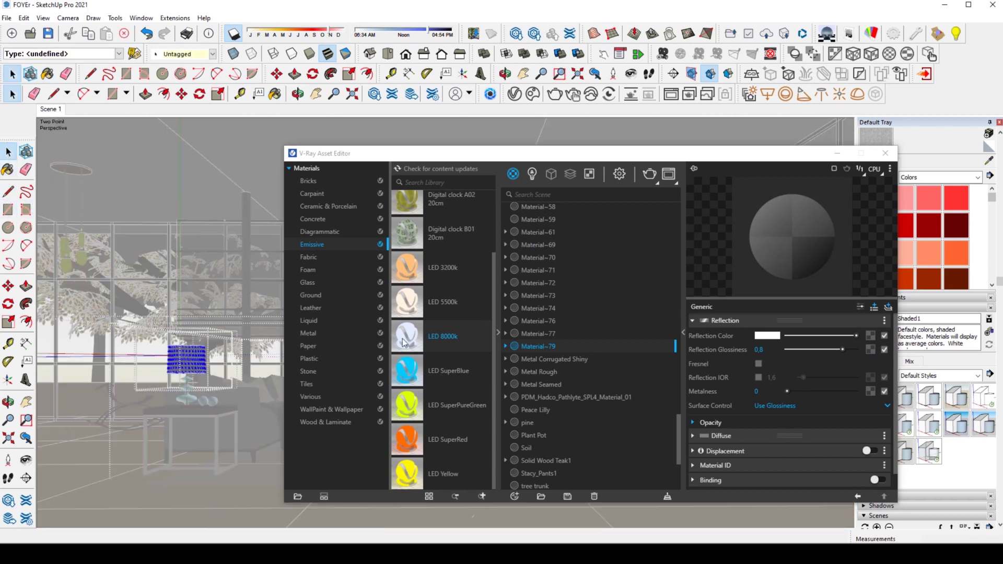
pyautogui.moveTo(404, 342)
pyautogui.mouseDown()
pyautogui.moveTo(595, 333)
pyautogui.moveTo(597, 323)
pyautogui.mouseUp()
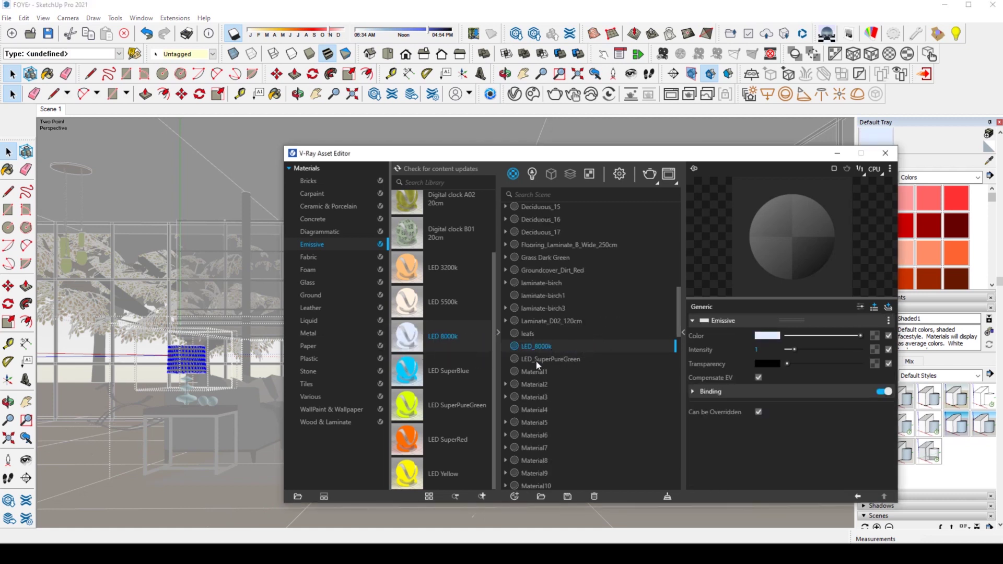
pyautogui.rightClick(535, 347)
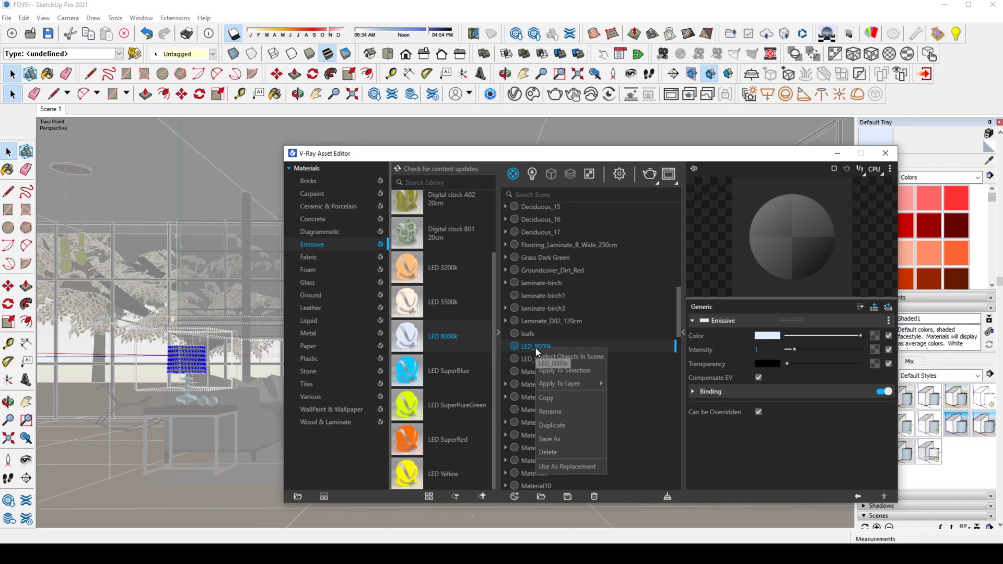
pyautogui.click(552, 370)
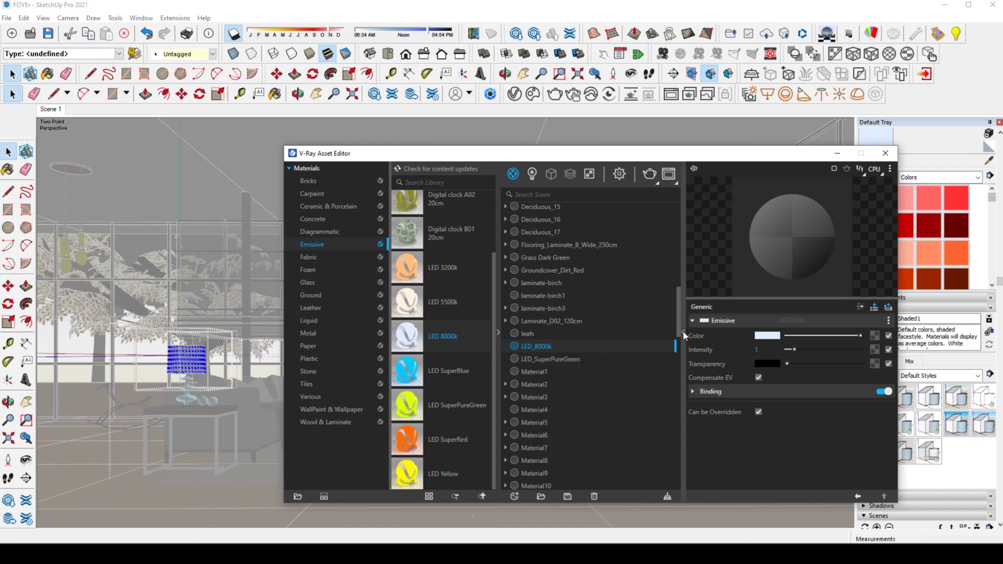
pyautogui.click(683, 335)
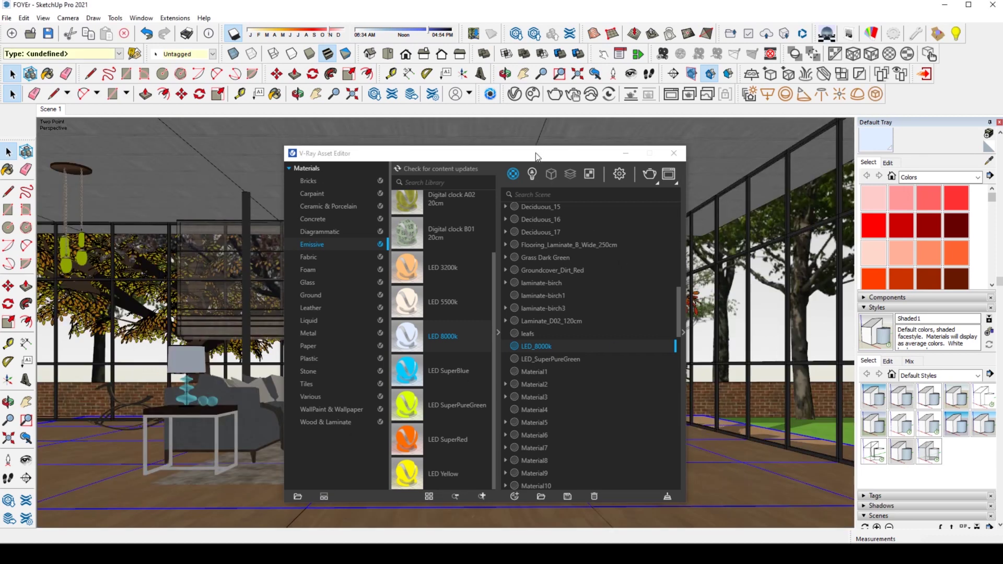
# - Explode the sofa component into its separate parts
pyautogui.moveTo(536, 155); pyautogui.dragTo(708, 130)
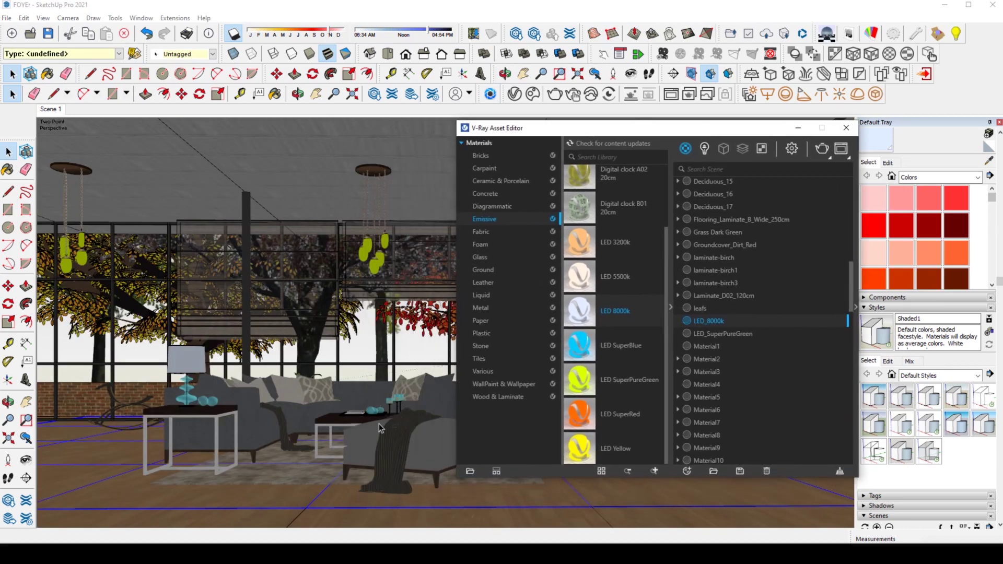
pyautogui.rightClick(349, 459)
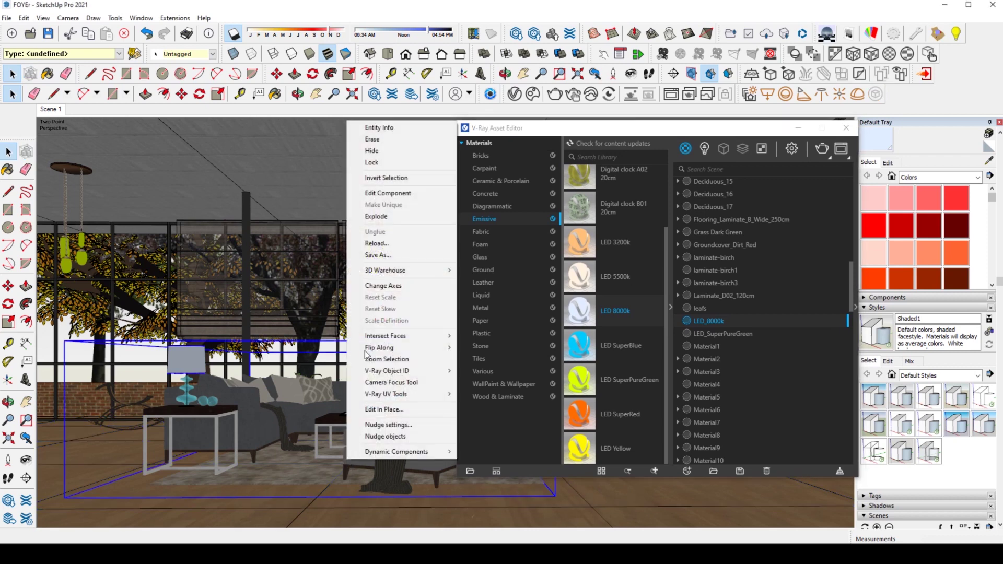
pyautogui.click(398, 217)
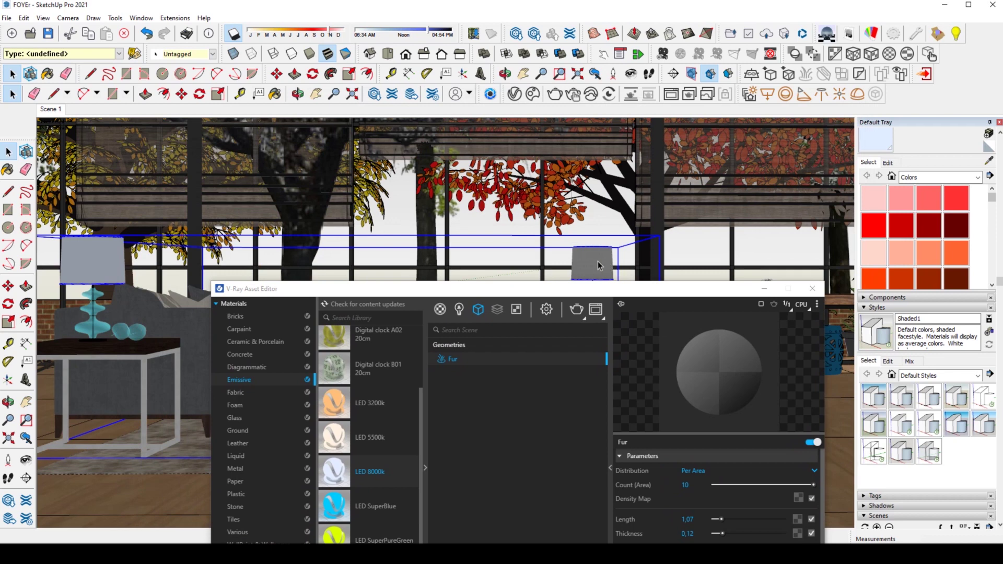
# - Sample LED_8000k and paint it onto the shade inside the window-side lamp group
pyautogui.click(989, 161)
pyautogui.click(121, 268)
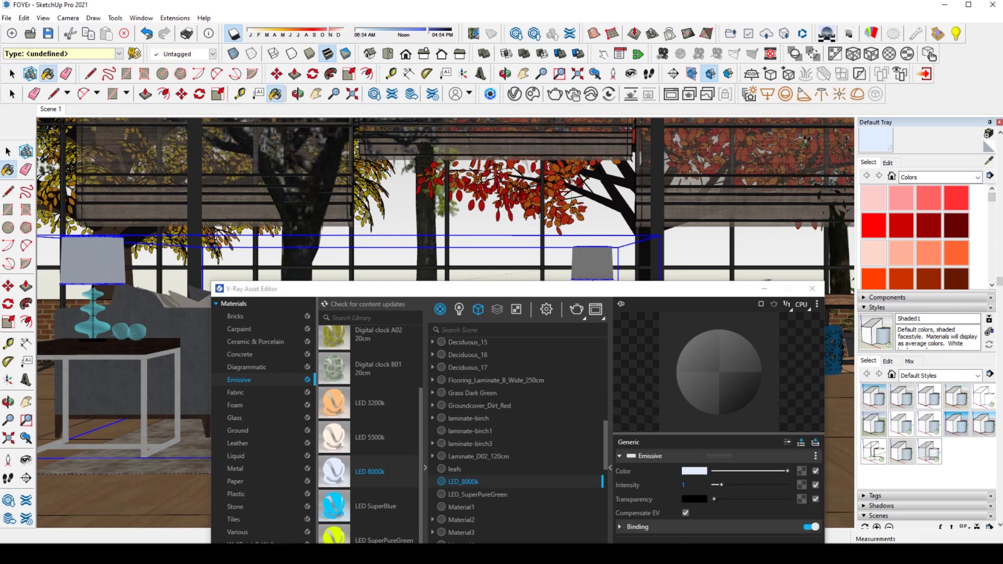
pyautogui.click(9, 152)
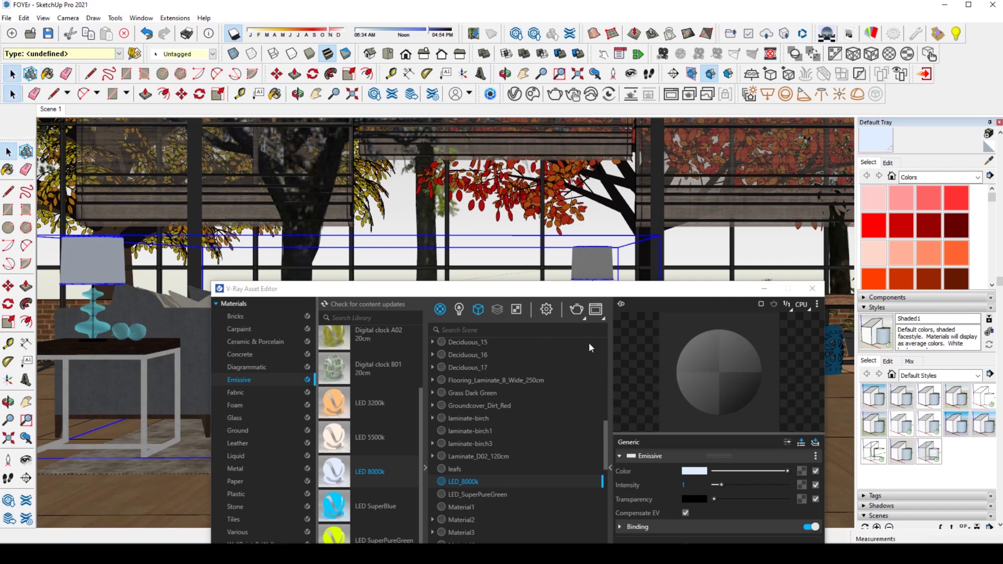
pyautogui.doubleClick(598, 274)
pyautogui.click(602, 265)
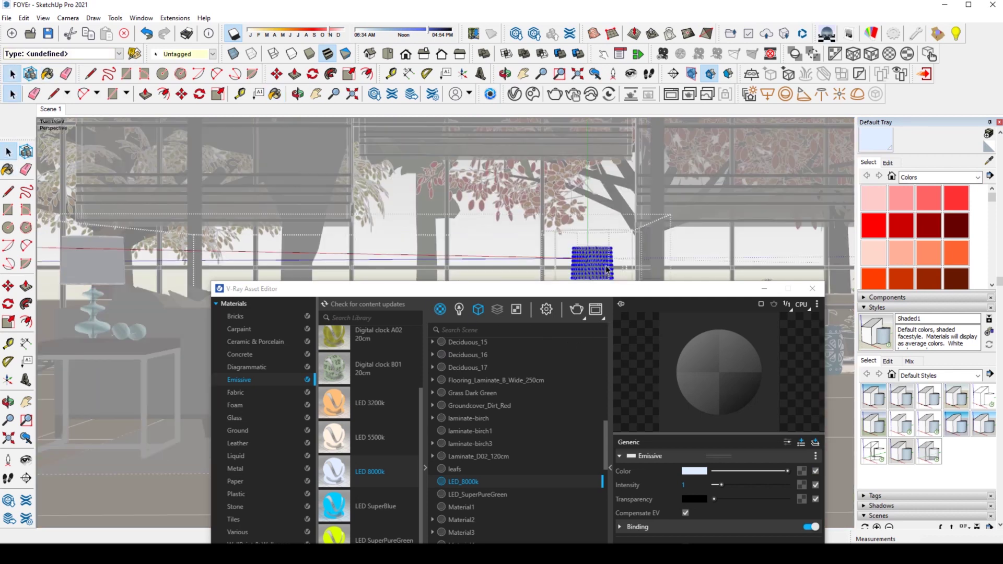
pyautogui.click(881, 150)
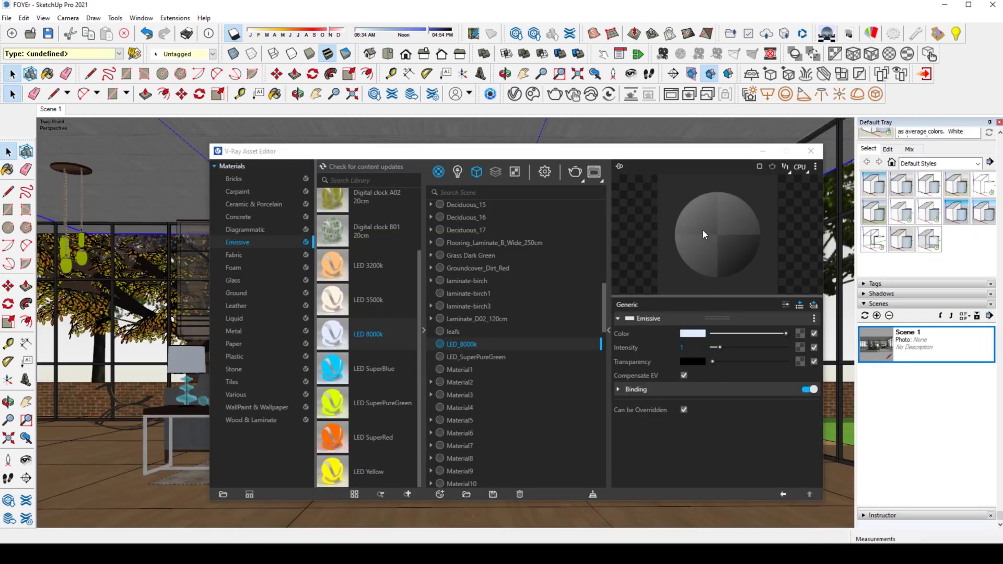
pyautogui.rightClick(646, 88)
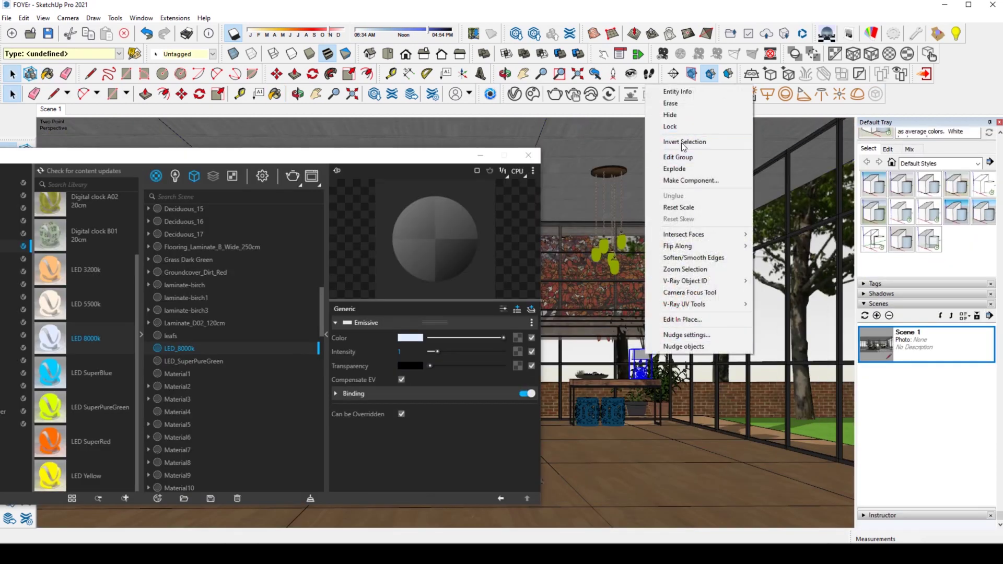
# - Explode the blue window lamp group and paint its shade with LED_8000k
pyautogui.click(684, 168)
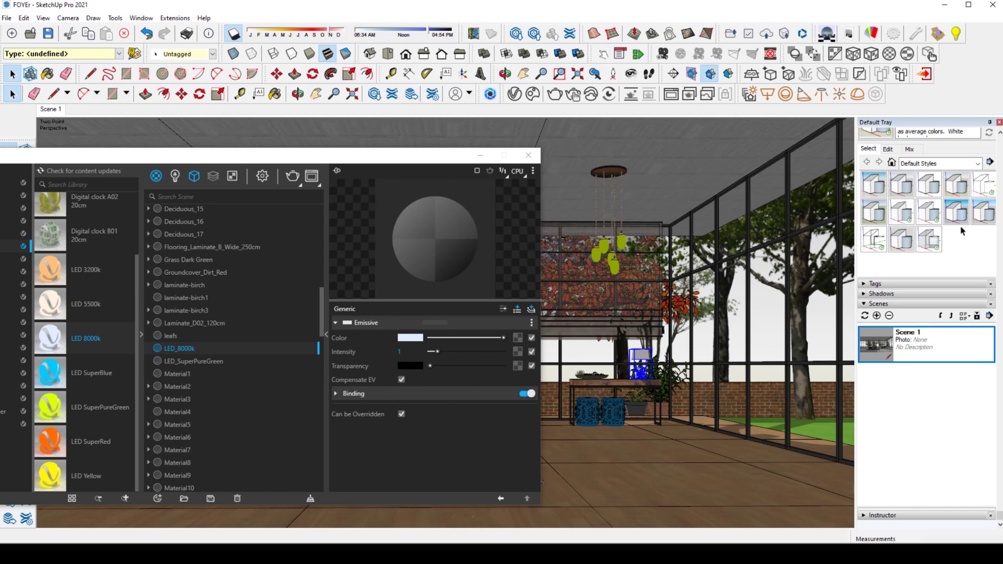
pyautogui.press('b')
pyautogui.click(988, 202)
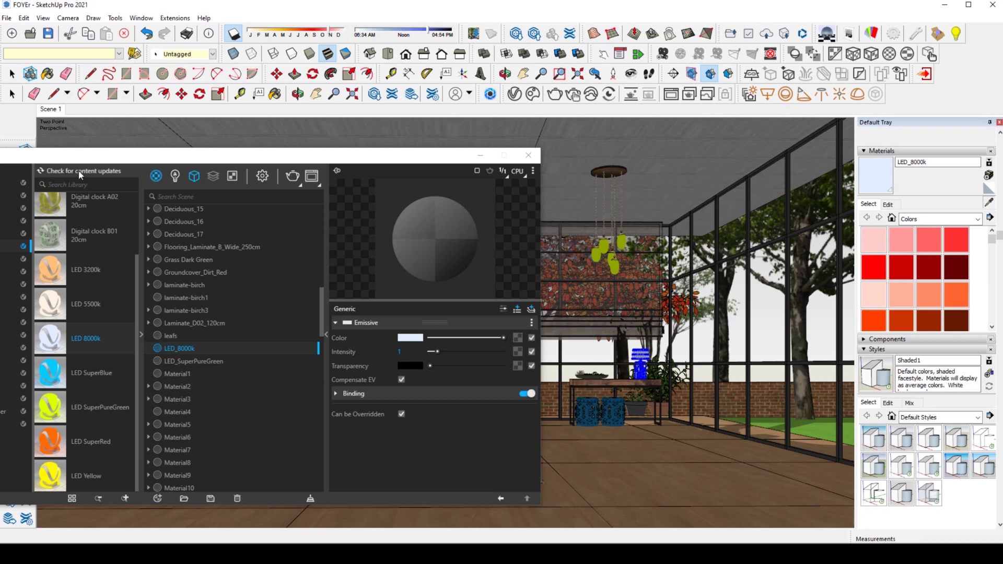
pyautogui.click(12, 74)
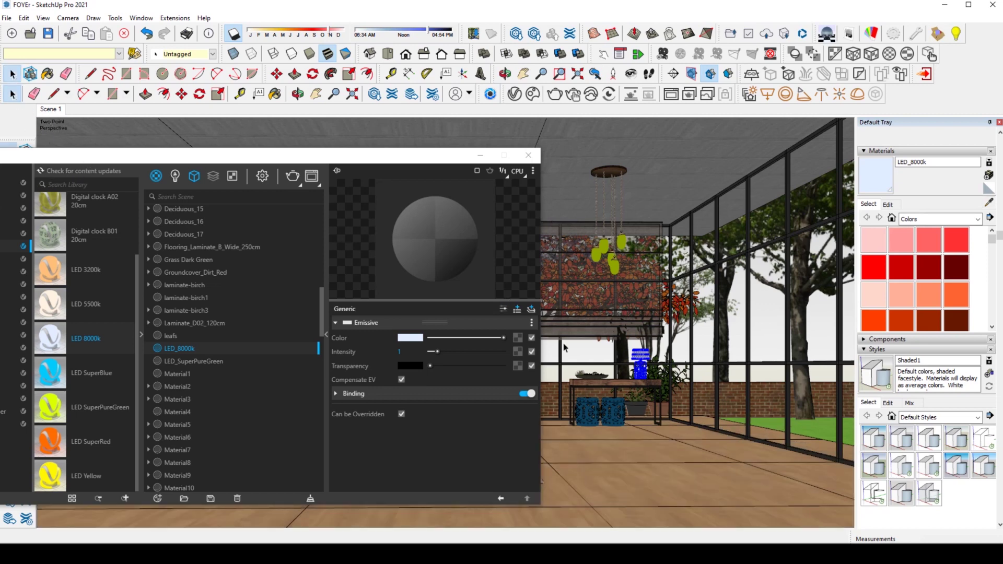
pyautogui.click(646, 361)
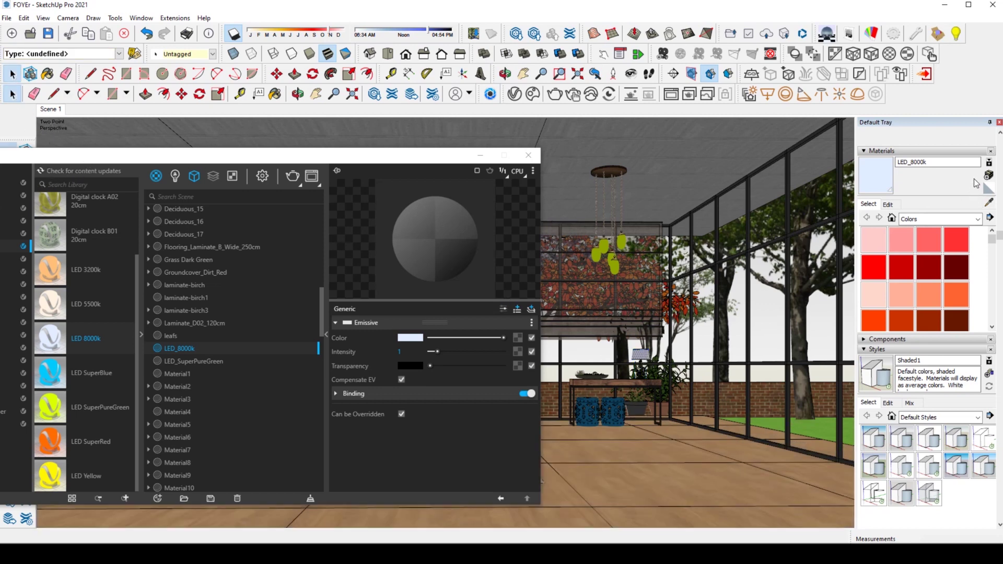
pyautogui.click(872, 179)
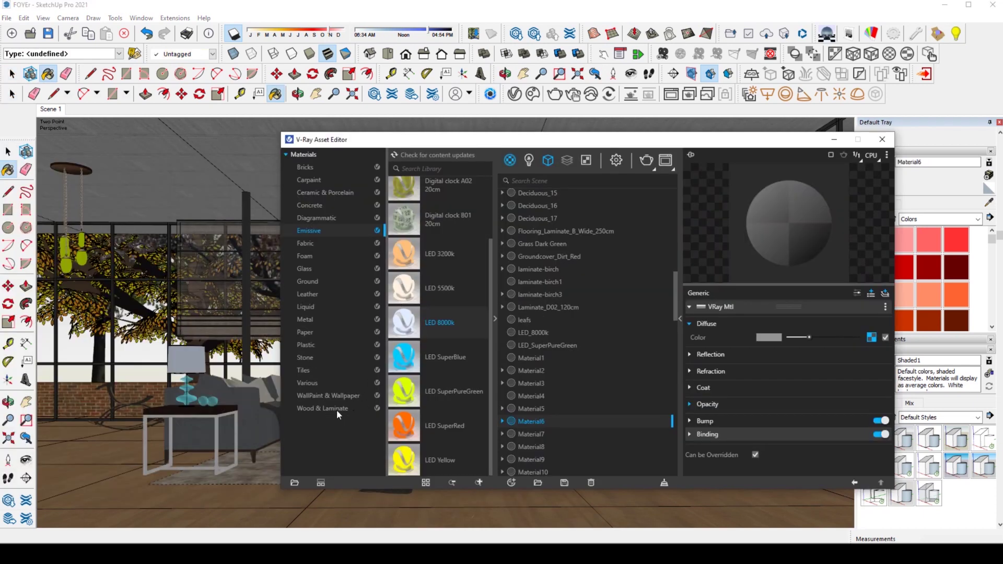
# - Browse the Wood & Laminate library to find Flooring Laminate E Narrow 250cm
pyautogui.click(334, 407)
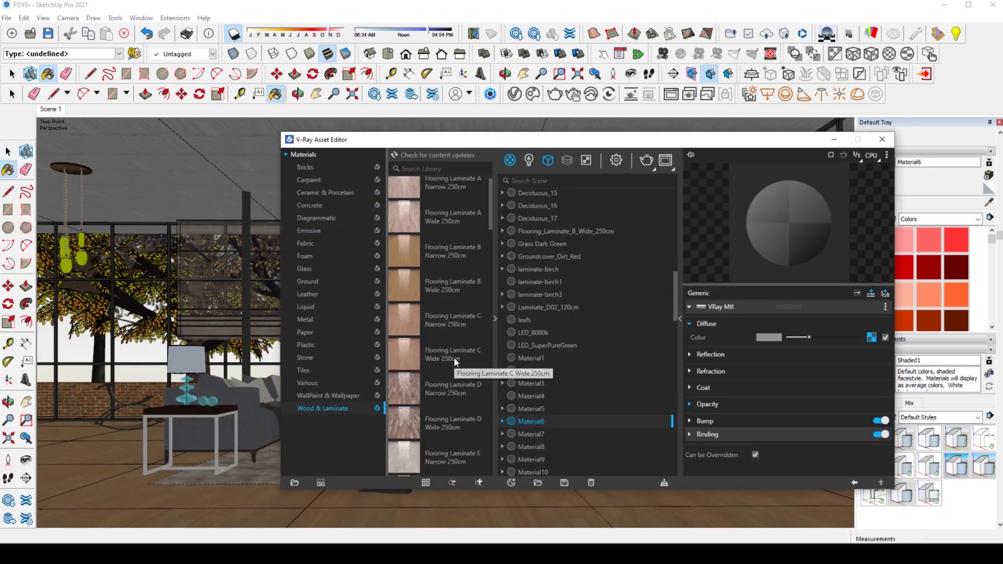
pyautogui.scroll(-2, 455, 360)
pyautogui.scroll(-3, 550, 384)
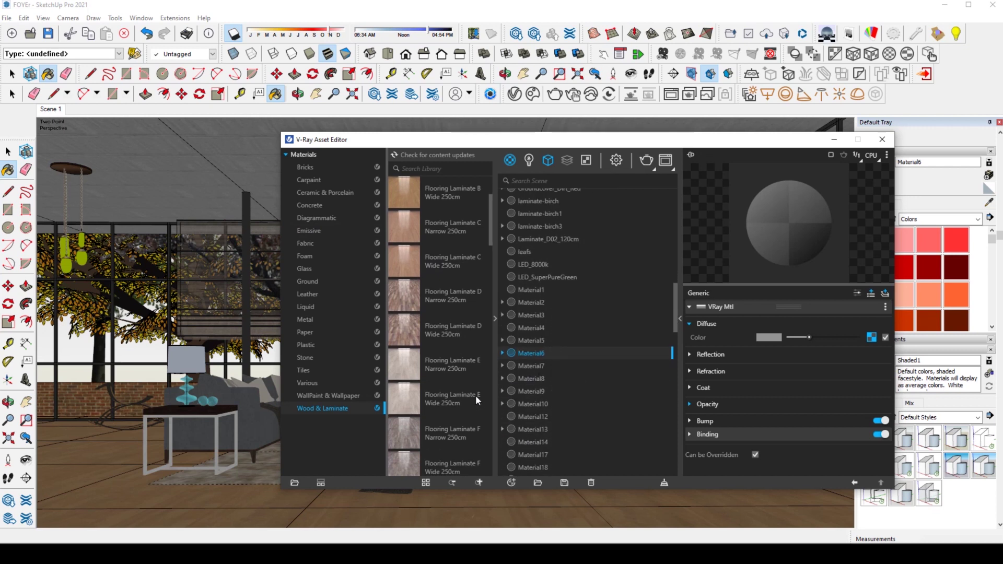
pyautogui.scroll(-2, 428, 391)
pyautogui.scroll(-2, 428, 390)
pyautogui.scroll(-1, 428, 390)
pyautogui.scroll(-2, 428, 387)
pyautogui.scroll(-2, 428, 386)
pyautogui.scroll(-1, 427, 387)
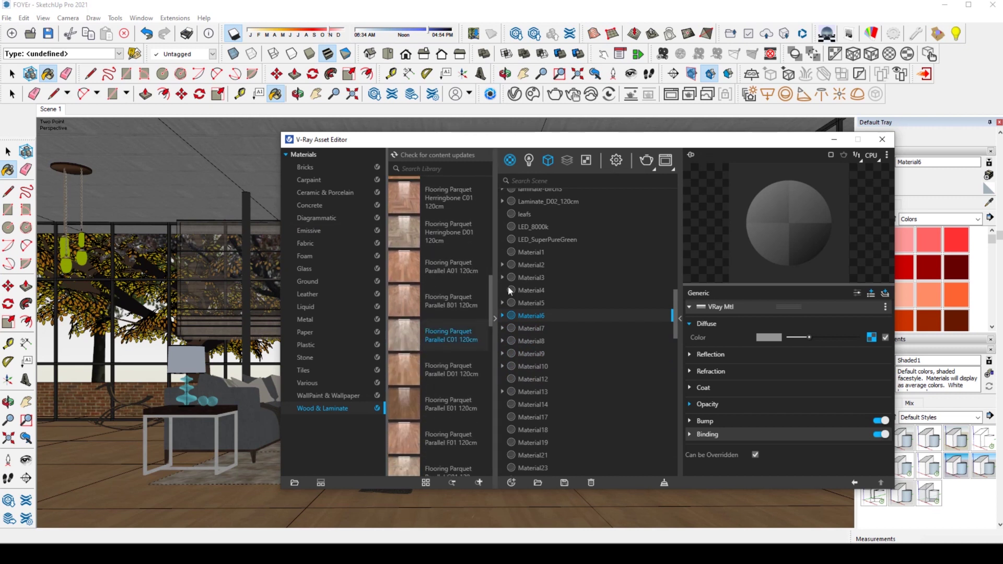
pyautogui.scroll(2, 418, 329)
pyautogui.scroll(3, 422, 324)
pyautogui.scroll(2, 422, 322)
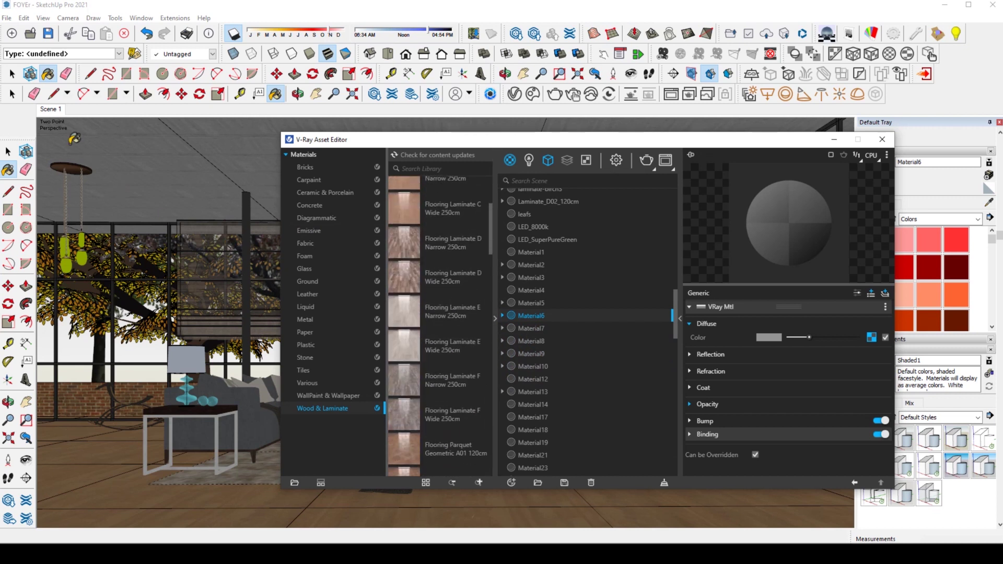
# - Add Flooring Laminate E Narrow 250cm to the scene and apply it to the ceiling
pyautogui.click(6, 153)
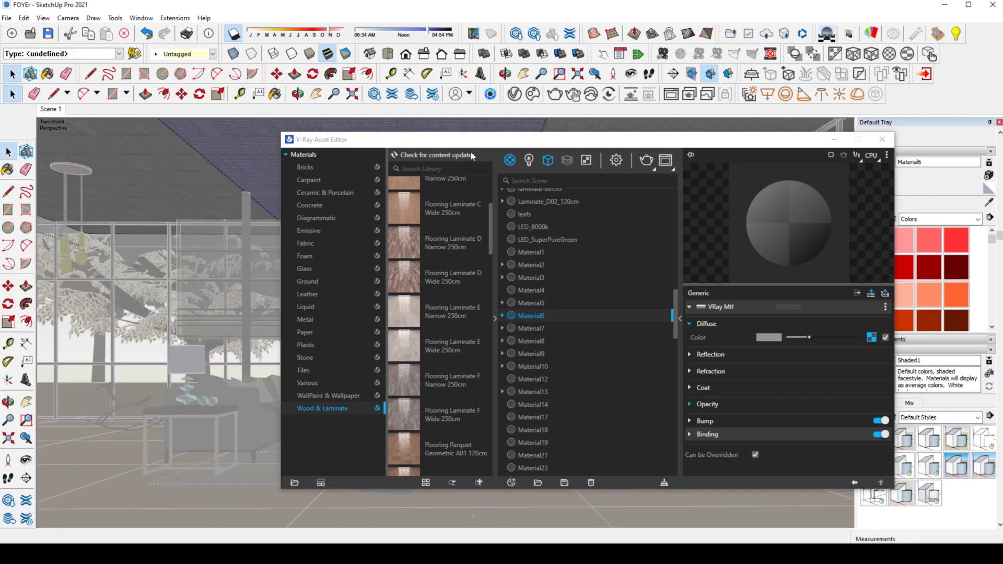
pyautogui.moveTo(415, 316); pyautogui.dragTo(562, 267)
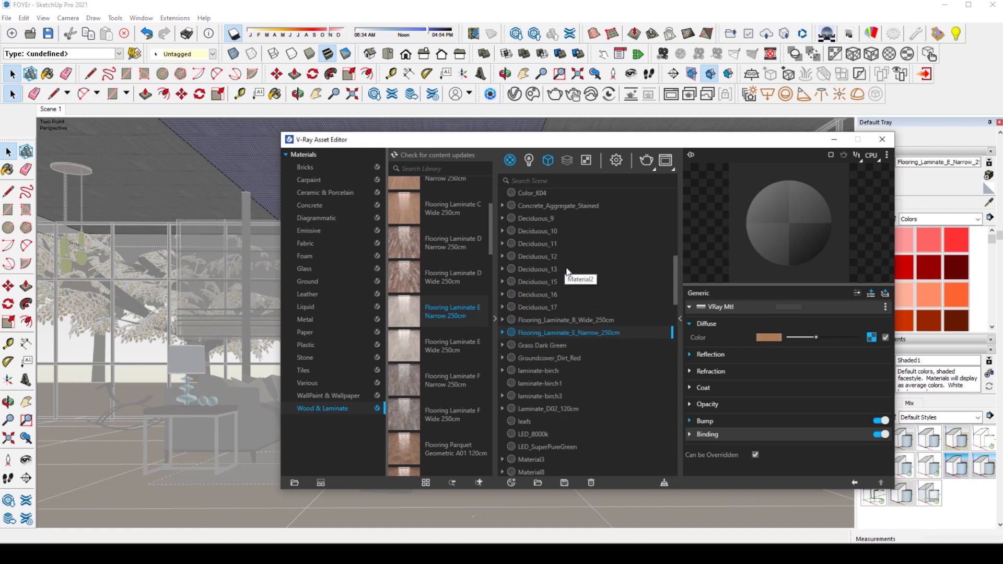
pyautogui.rightClick(571, 336)
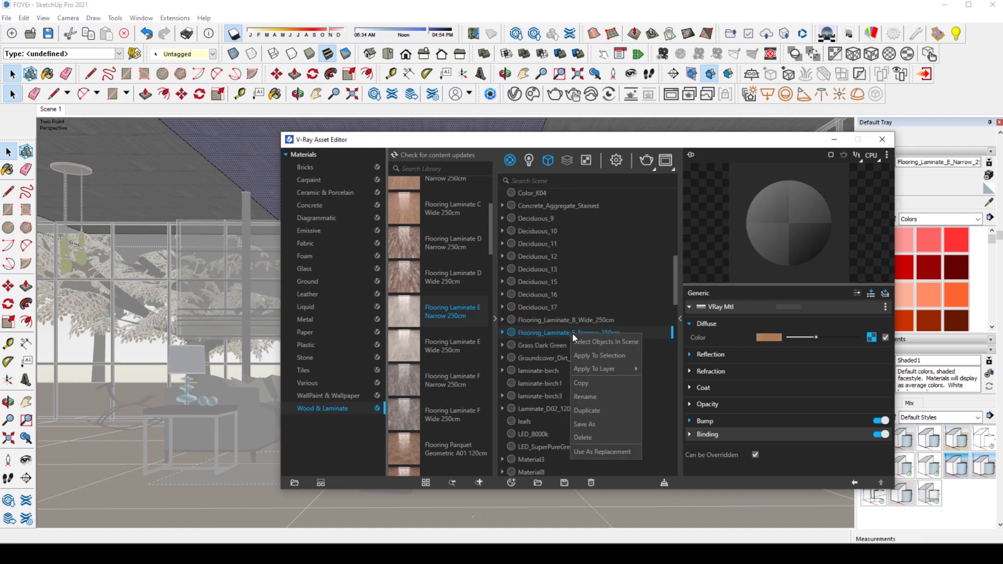
pyautogui.click(593, 355)
pyautogui.moveTo(636, 144)
pyautogui.mouseDown()
pyautogui.moveTo(597, 162)
pyautogui.moveTo(540, 243)
pyautogui.mouseUp()
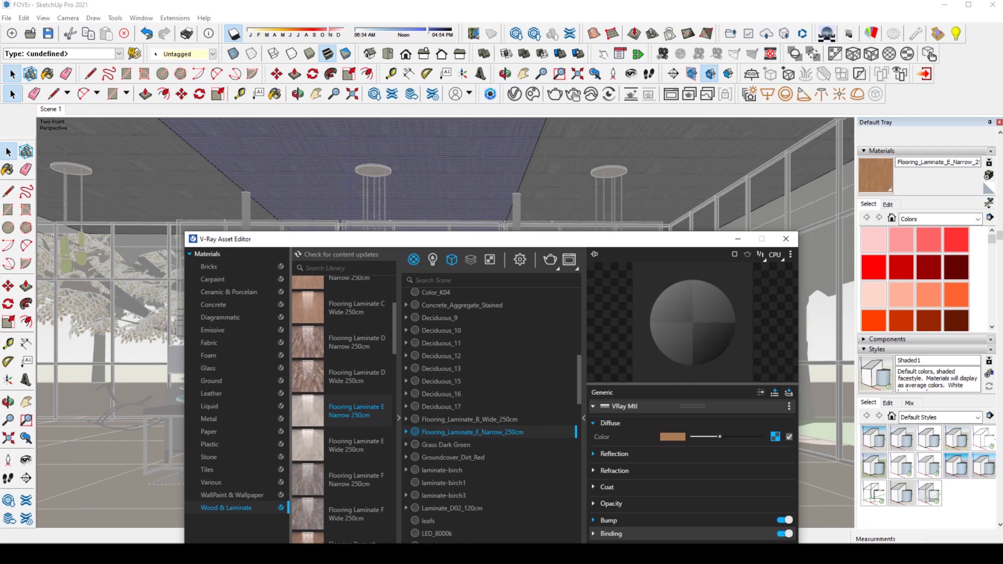
# - Paint the grey ceiling section with Flooring_Laminate_E_Narrow_250cm and refresh the viewport textures
pyautogui.click(989, 202)
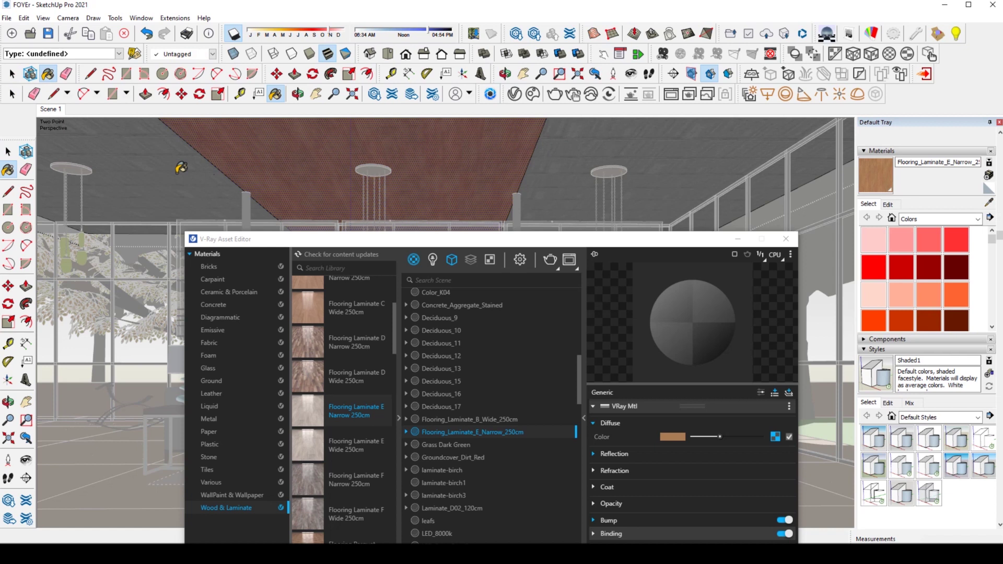
pyautogui.click(181, 167)
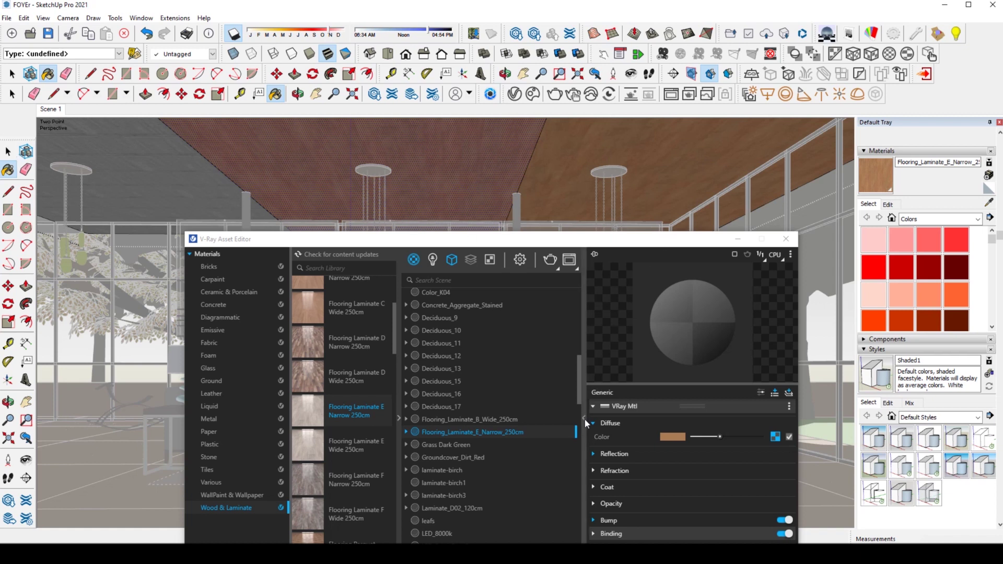
pyautogui.click(8, 151)
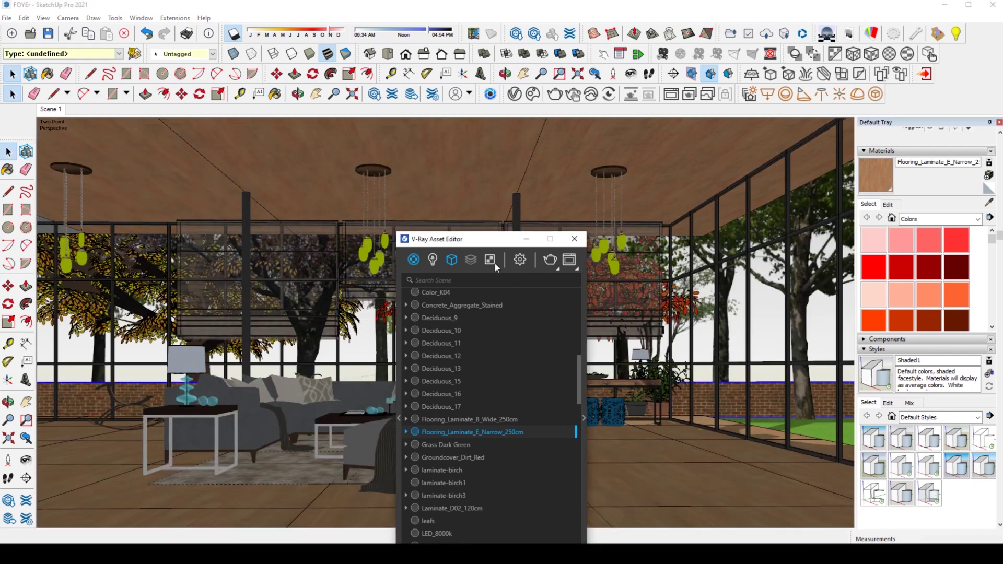
pyautogui.moveTo(481, 245); pyautogui.dragTo(527, 337)
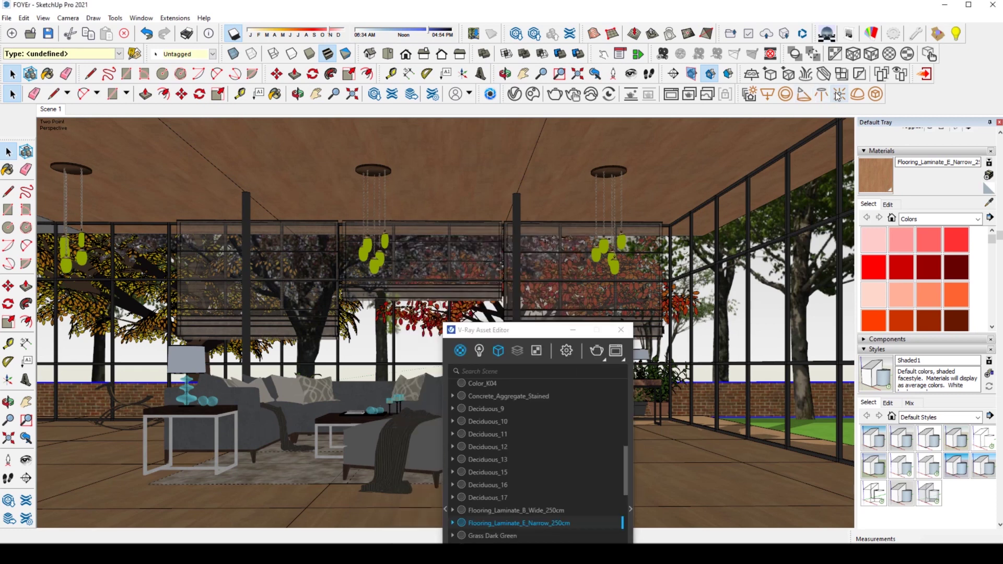
pyautogui.click(839, 97)
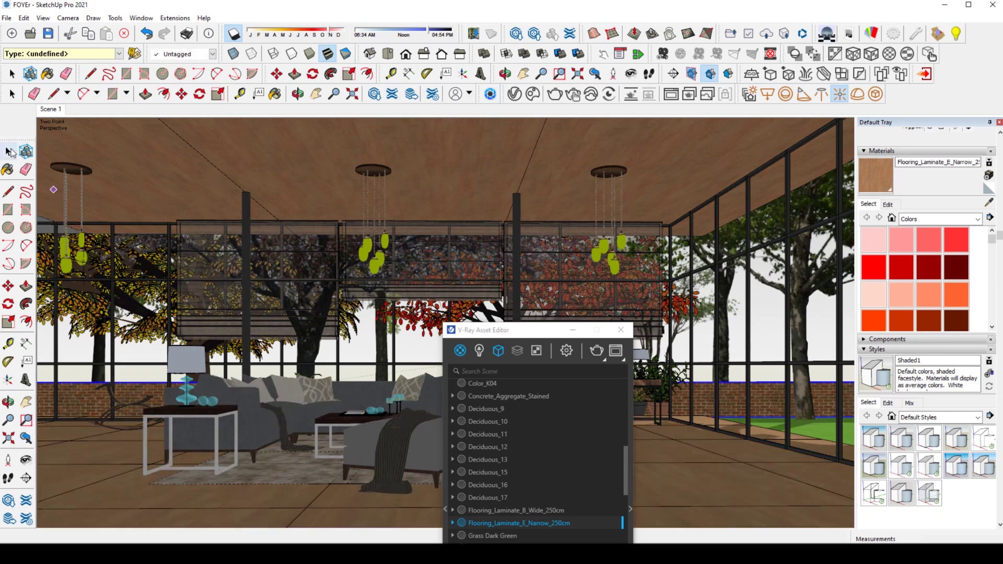
pyautogui.click(9, 153)
# - Move the omni light between the hanging lamps along the red axis and set its intensity to 70000
pyautogui.click(85, 261)
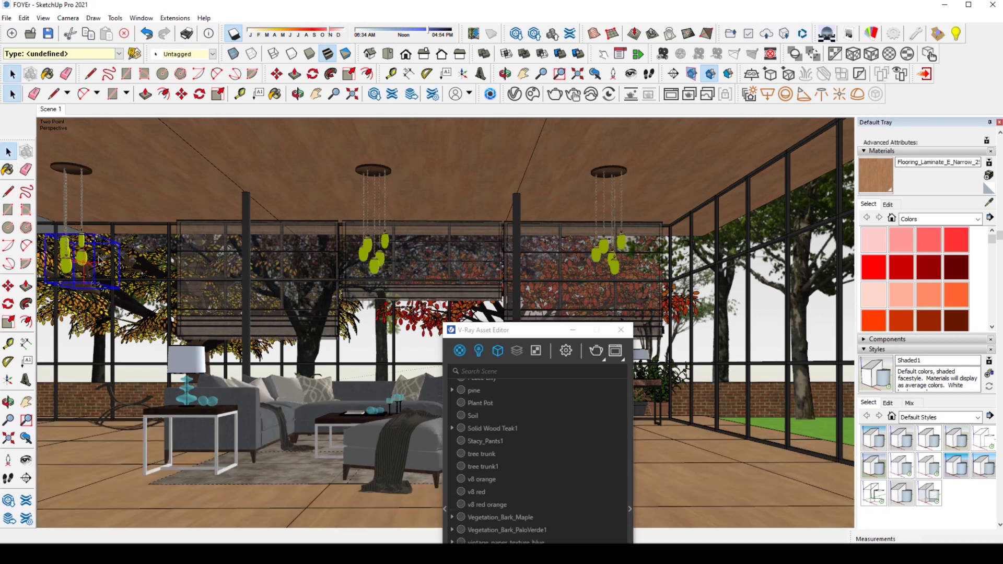
pyautogui.press('m')
pyautogui.click(185, 205)
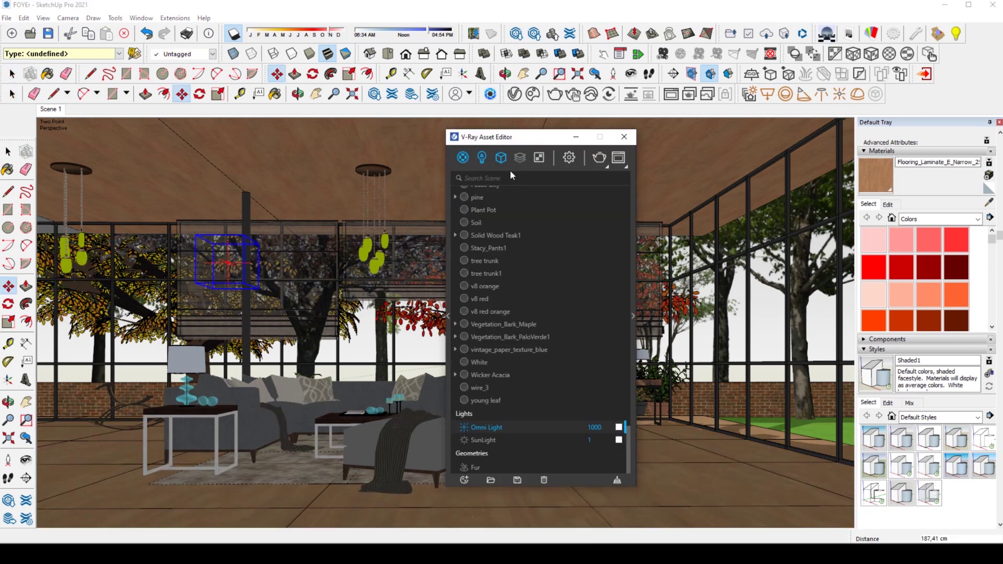
pyautogui.click(485, 157)
pyautogui.doubleClick(609, 208)
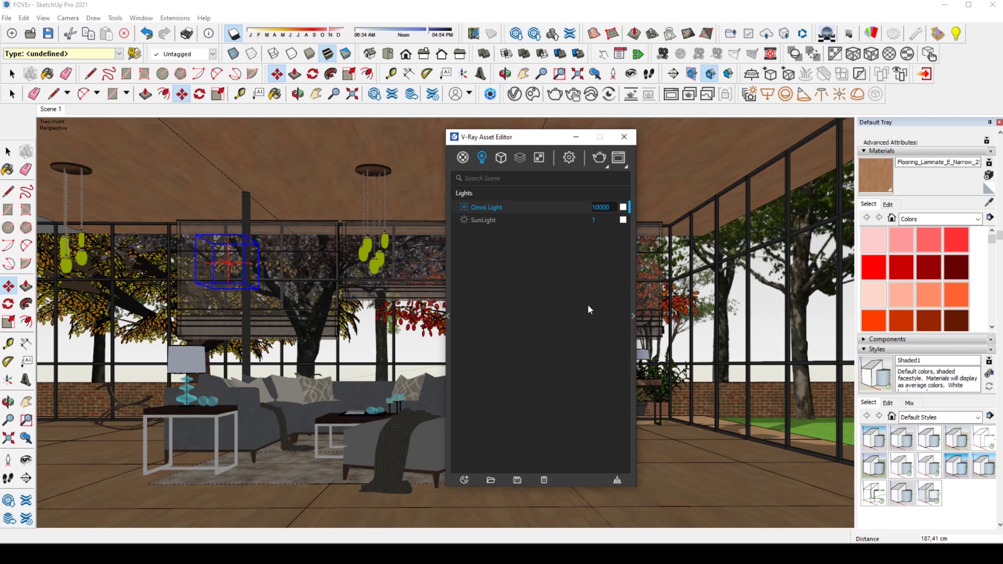
pyautogui.click(591, 208)
pyautogui.write('7')
pyautogui.press('Return')
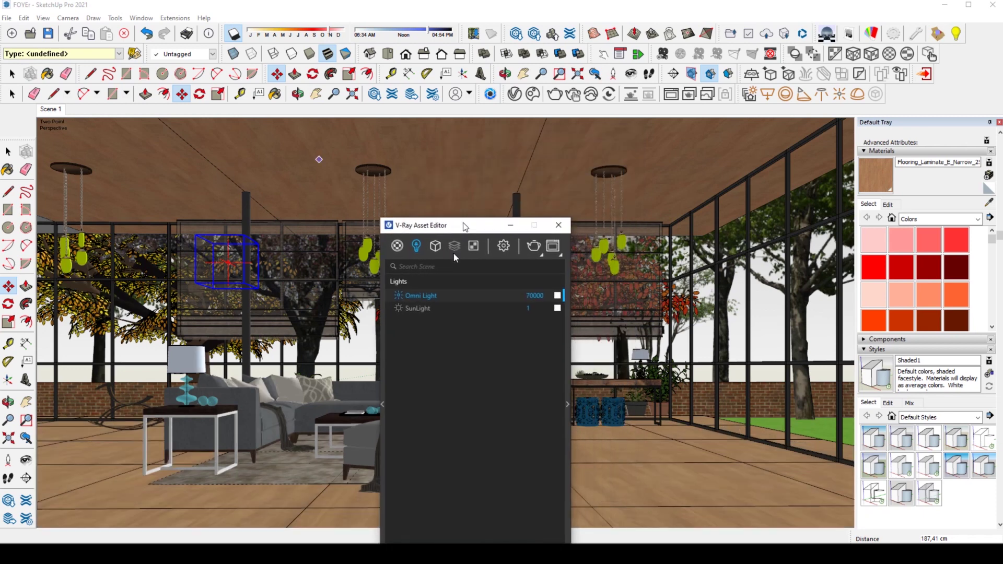
pyautogui.moveTo(528, 136); pyautogui.dragTo(446, 286)
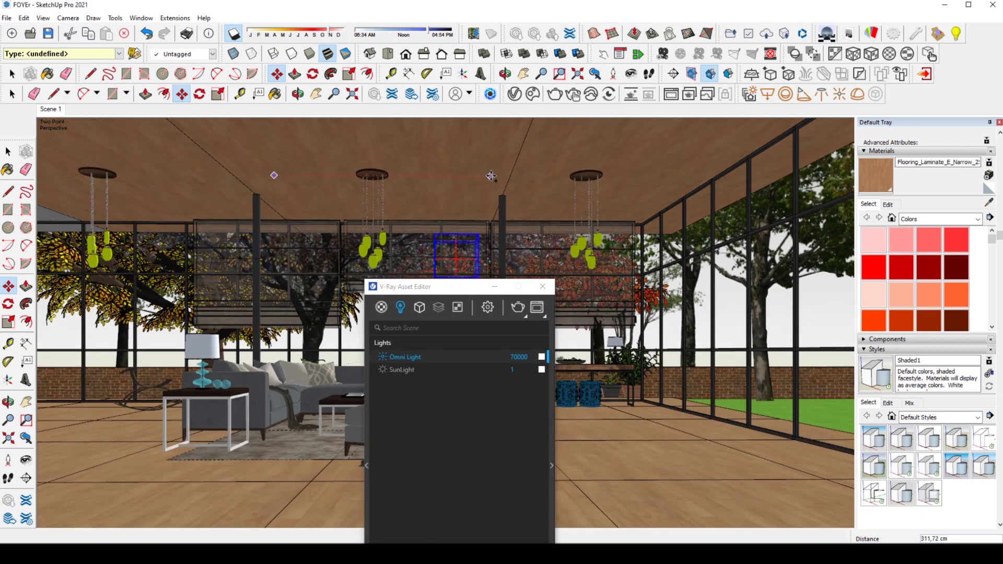
pyautogui.moveTo(488, 176); pyautogui.dragTo(520, 176)
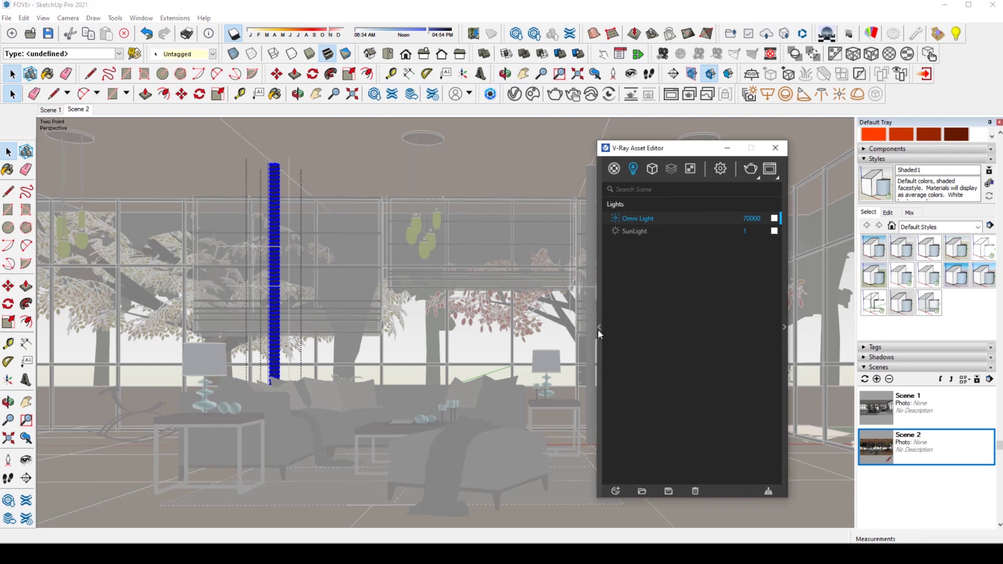
# - Add Aluminum Anodized Bronze from the Metal library to the scene materials
pyautogui.click(599, 328)
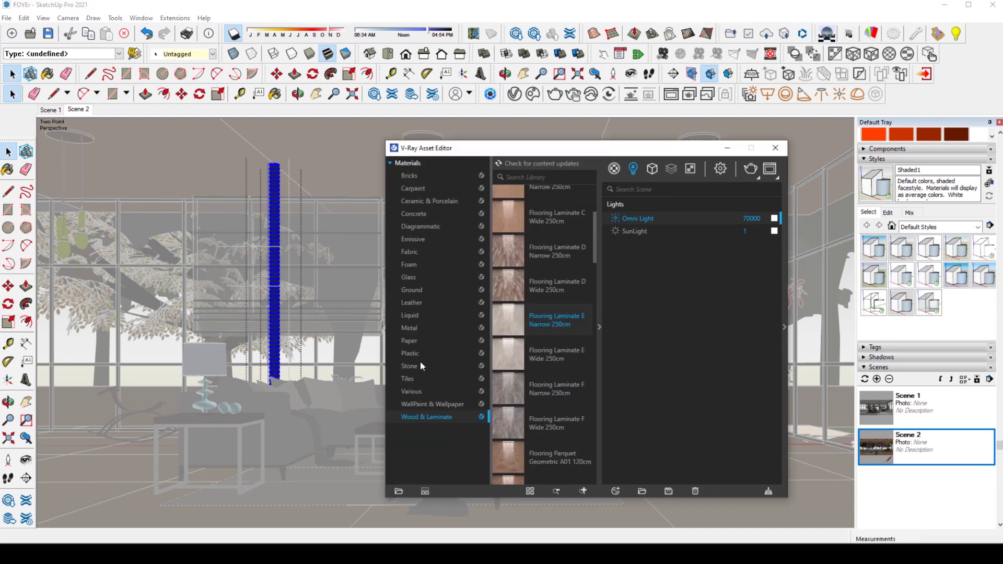
pyautogui.click(415, 329)
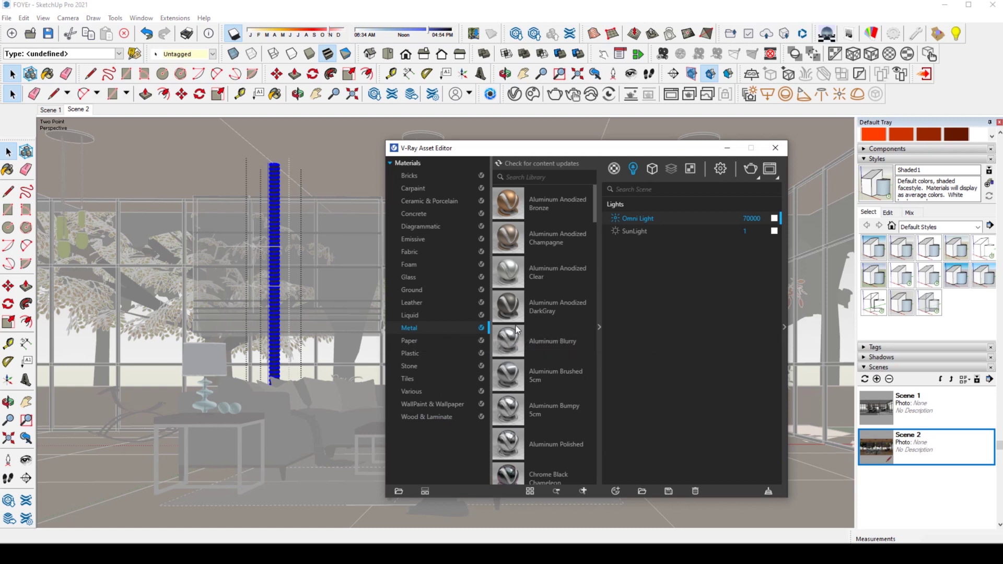
pyautogui.scroll(-3, 517, 329)
pyautogui.scroll(-3, 517, 329)
pyautogui.scroll(4, 522, 276)
pyautogui.scroll(3, 528, 224)
pyautogui.click(612, 169)
pyautogui.moveTo(509, 203)
pyautogui.mouseDown()
pyautogui.moveTo(637, 237)
pyautogui.moveTo(647, 278)
pyautogui.mouseUp()
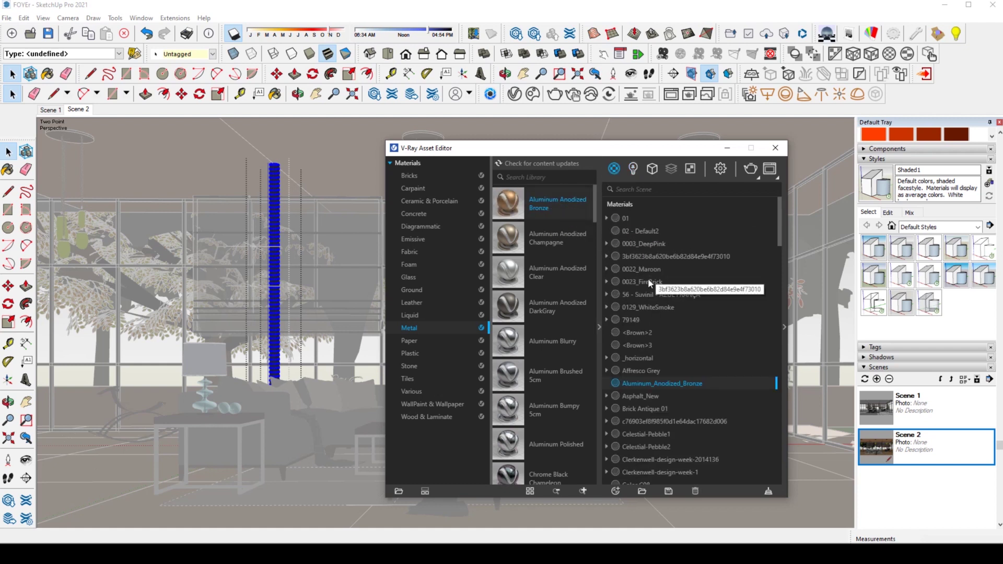
# - Apply the Aluminum Anodized Bronze material to the selected vertical post
pyautogui.rightClick(640, 384)
pyautogui.moveTo(663, 294)
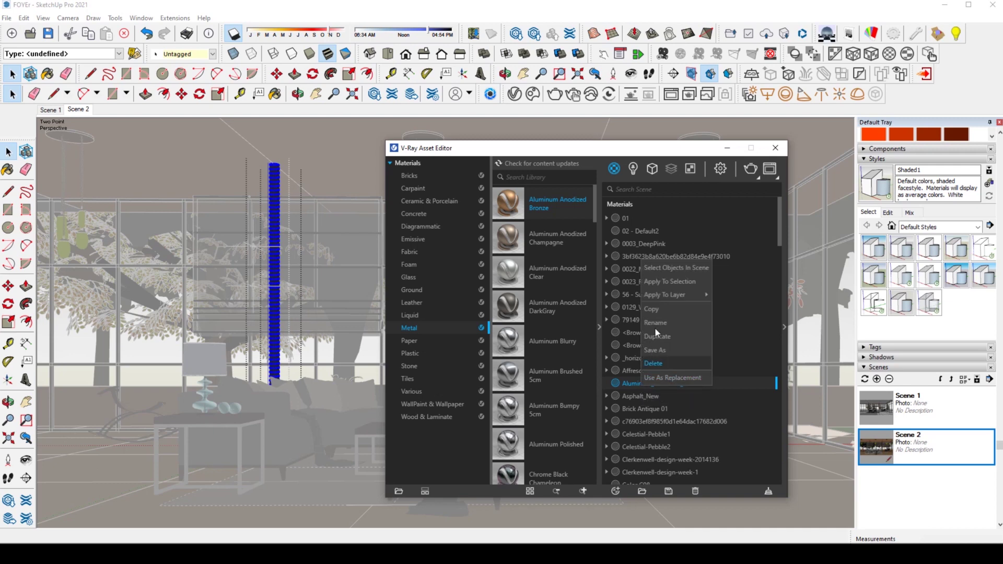
pyautogui.click(665, 280)
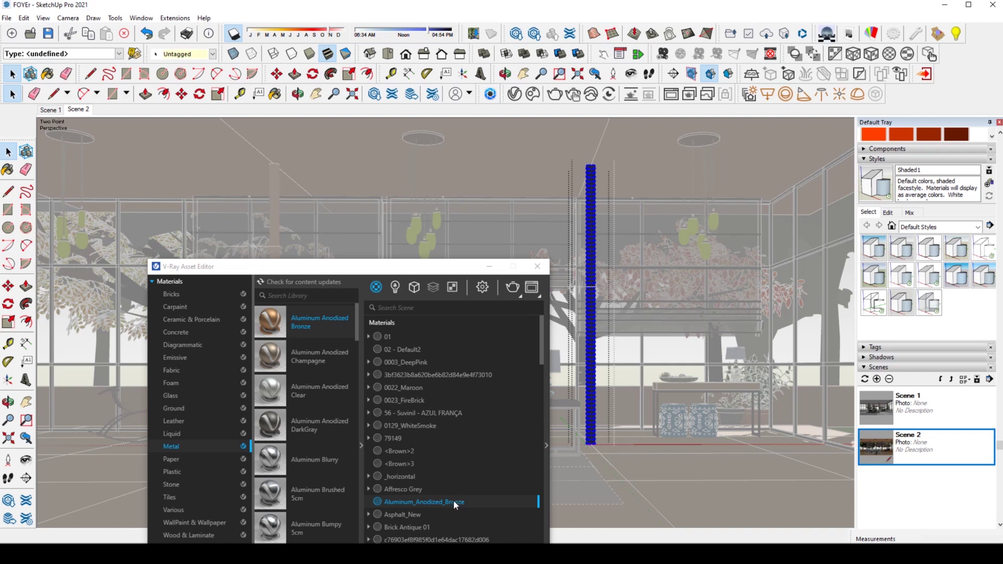
pyautogui.rightClick(454, 504)
pyautogui.click(488, 400)
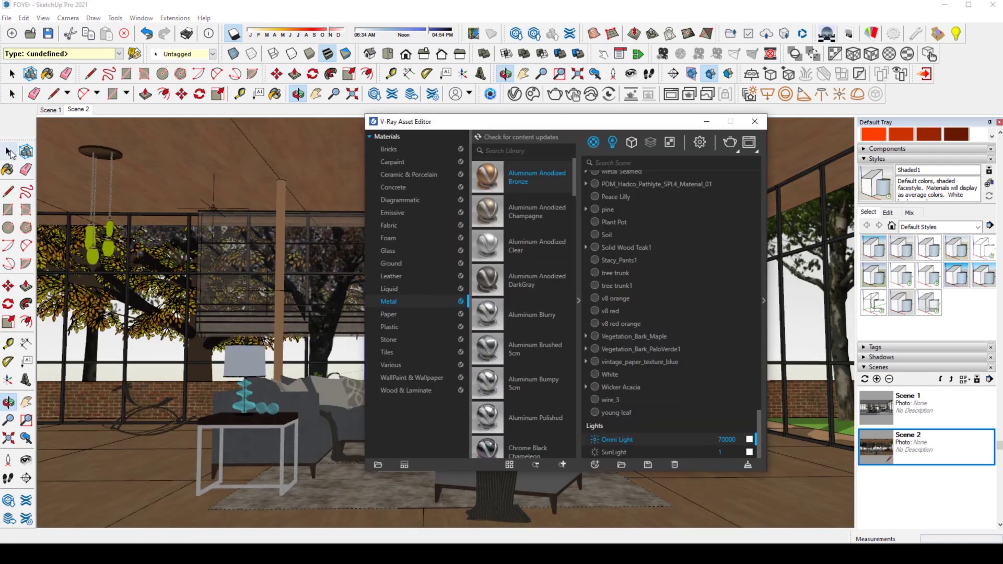
# - Explode the left side table group and apply Copper Blurry to its frame
pyautogui.click(280, 484)
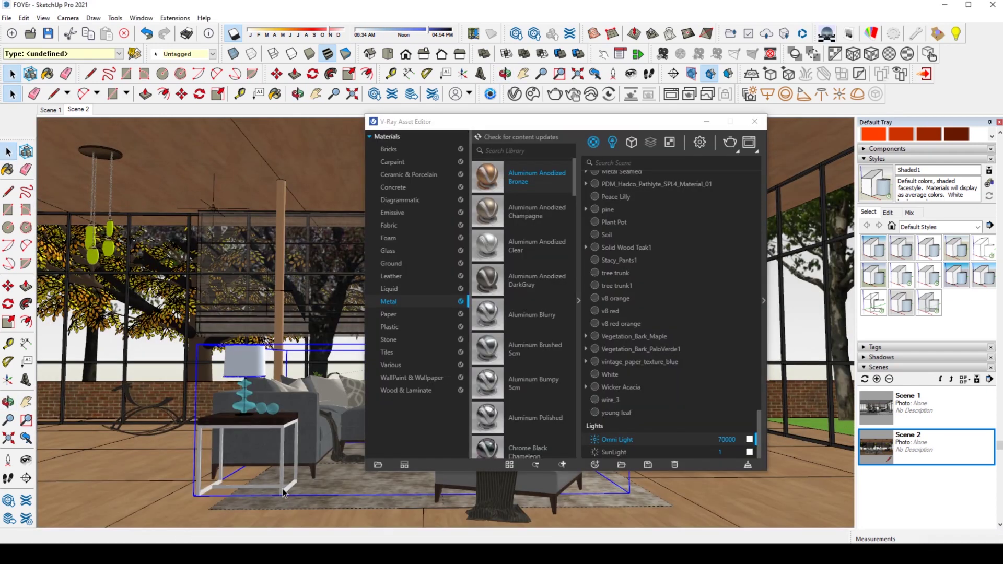
pyautogui.rightClick(283, 487)
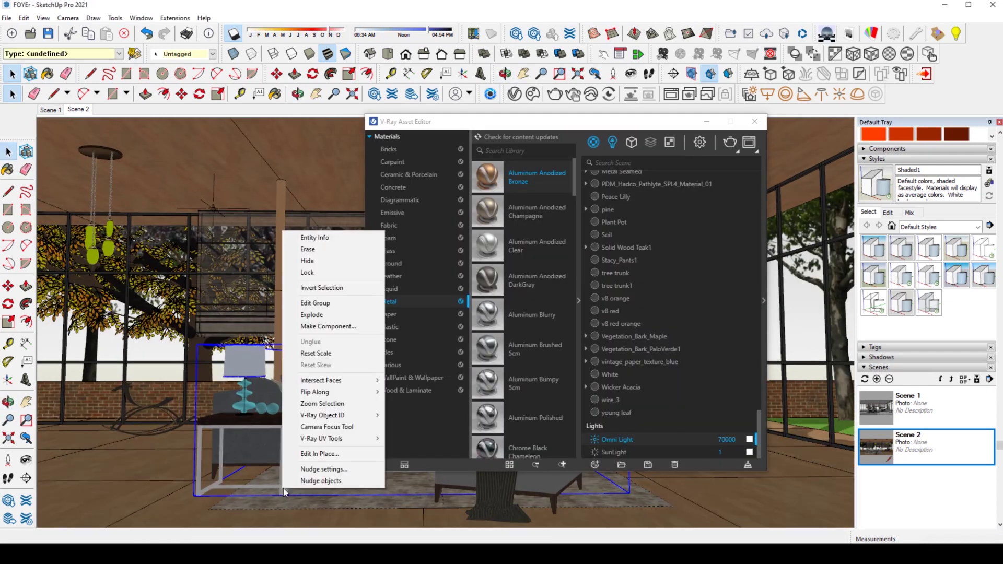
pyautogui.click(254, 485)
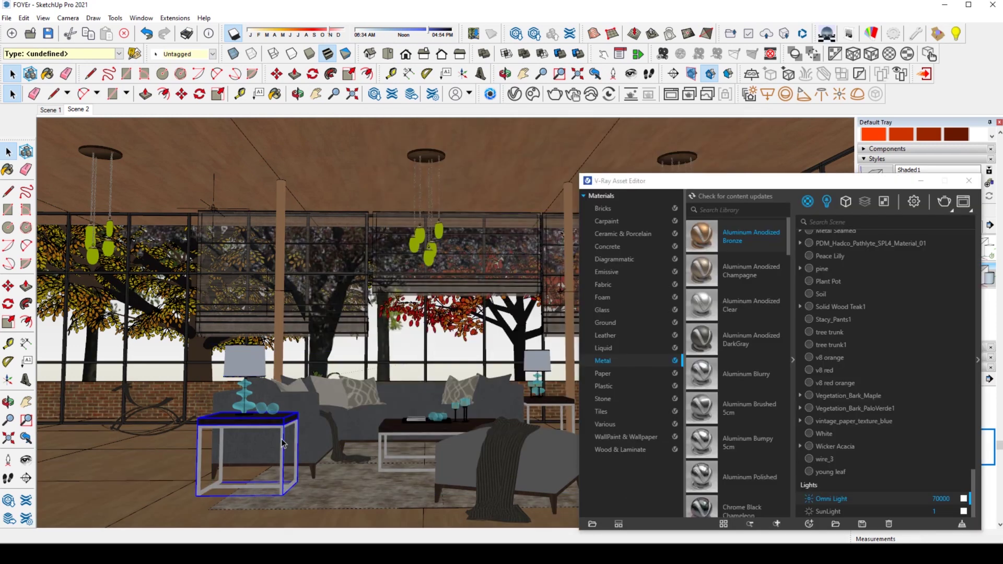
pyautogui.rightClick(282, 441)
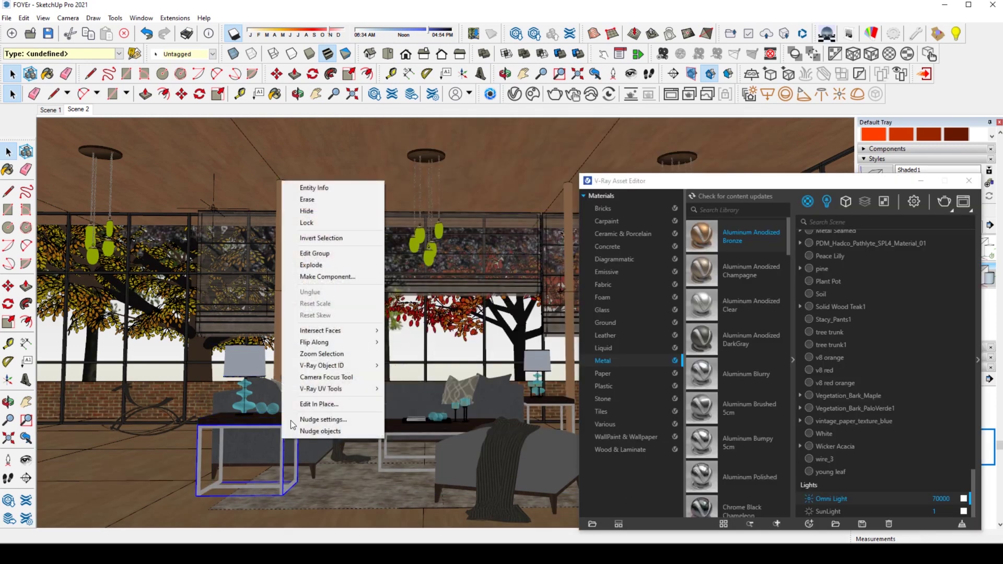
pyautogui.click(321, 266)
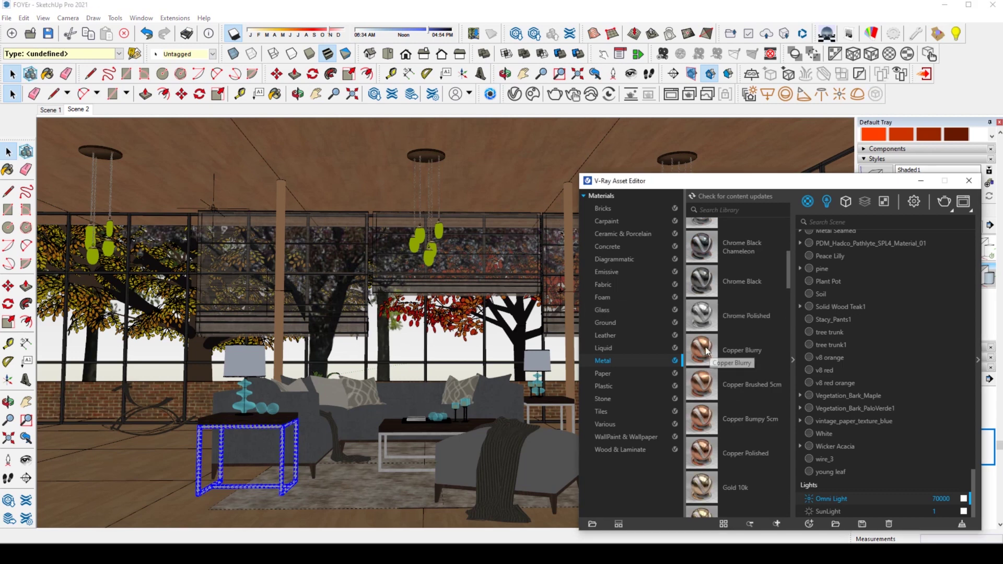
pyautogui.moveTo(710, 351); pyautogui.dragTo(865, 341)
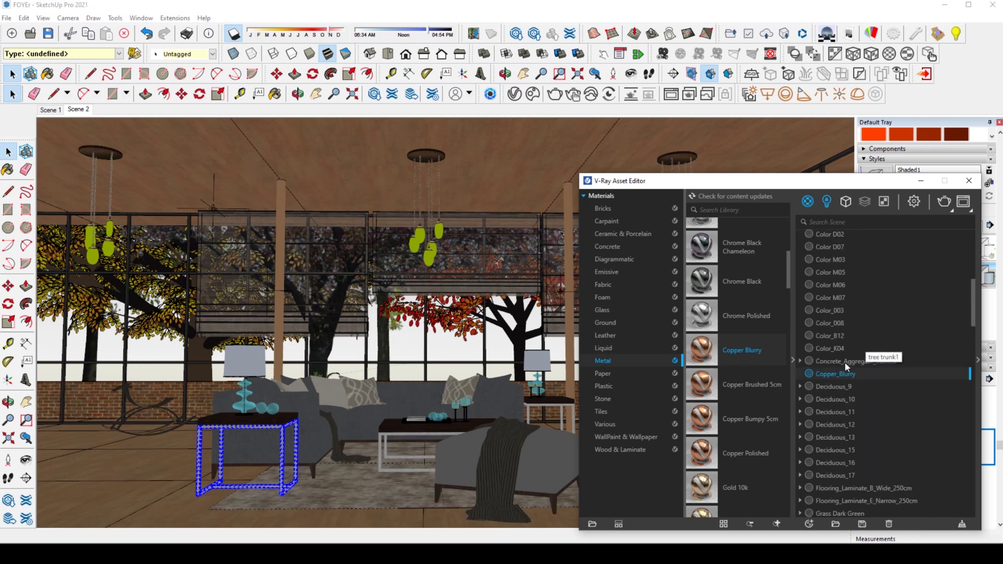
pyautogui.rightClick(838, 374)
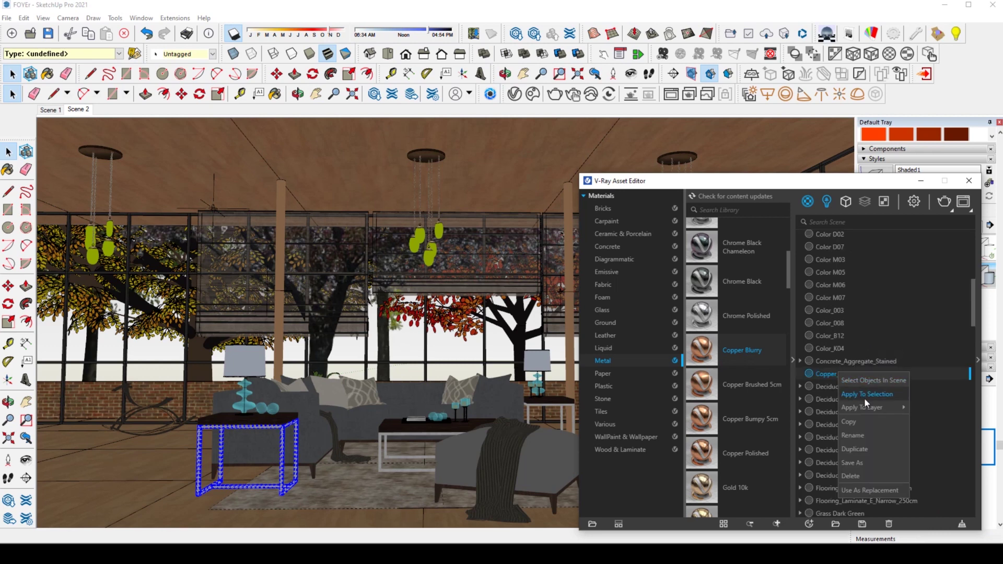
pyautogui.click(864, 396)
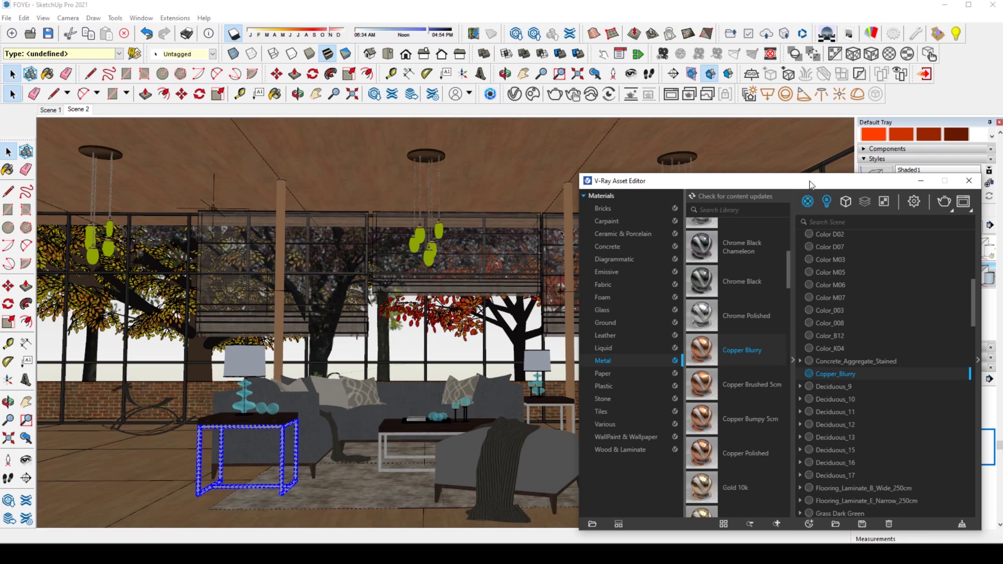
# - Explode the other side table, give it Copper Blurry, and start the V-Ray render
pyautogui.moveTo(811, 188); pyautogui.dragTo(310, 179)
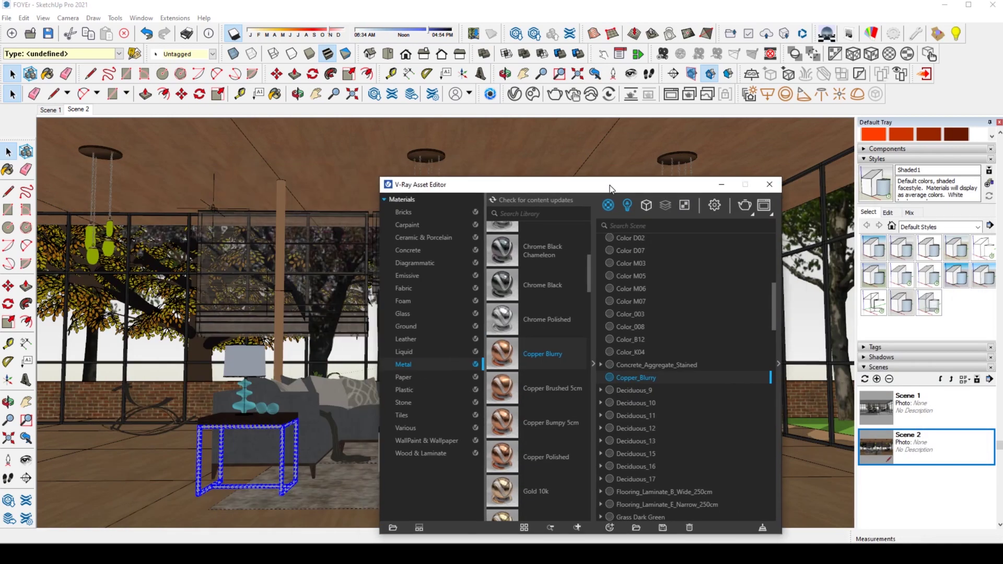
pyautogui.rightClick(573, 416)
pyautogui.click(603, 239)
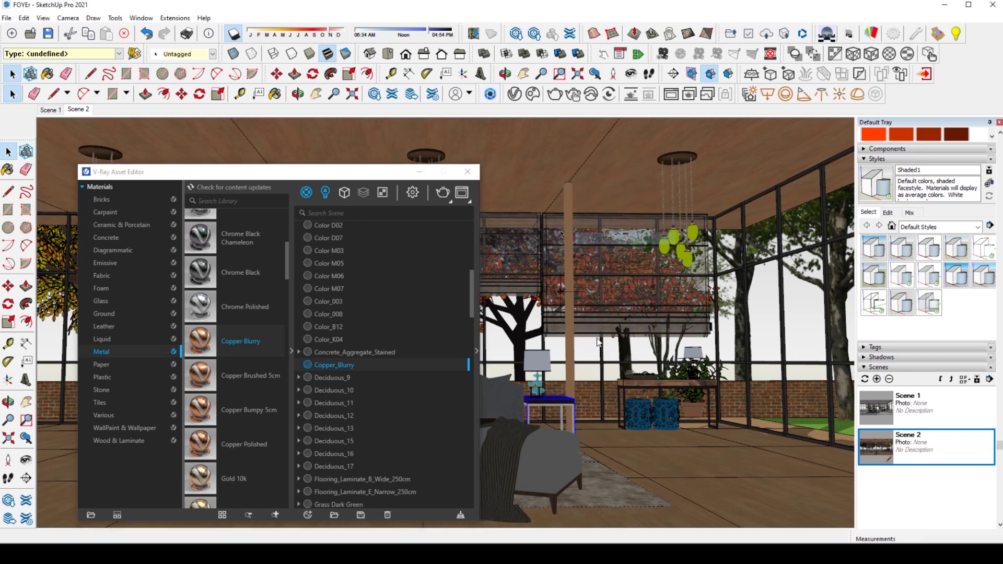
pyautogui.rightClick(348, 365)
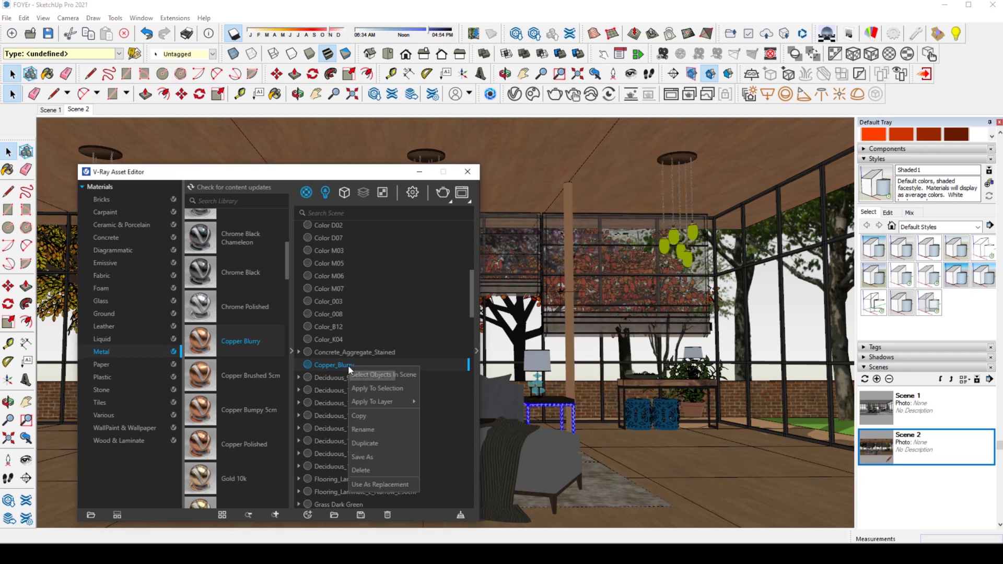
pyautogui.click(369, 387)
pyautogui.moveTo(361, 178); pyautogui.dragTo(543, 163)
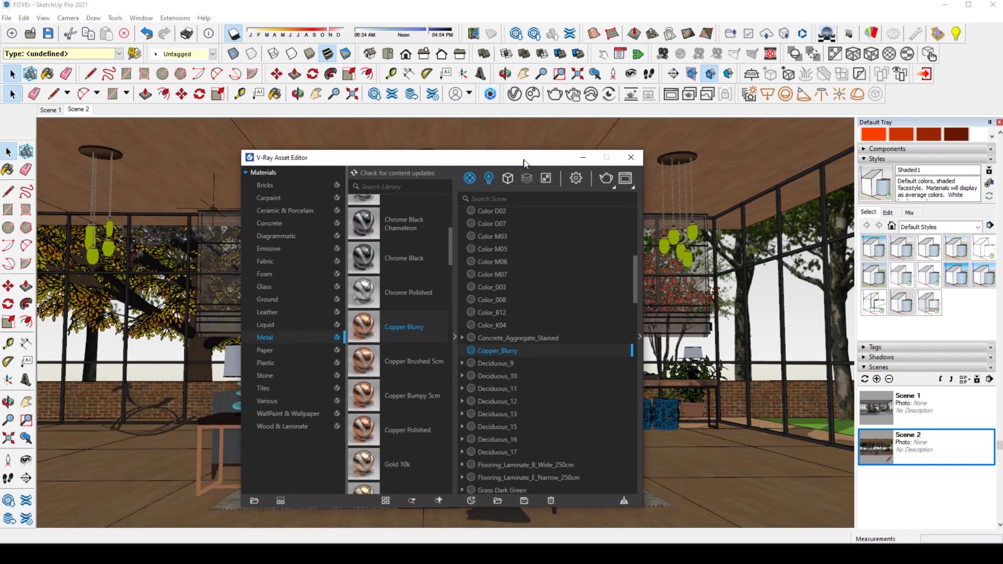
pyautogui.click(607, 180)
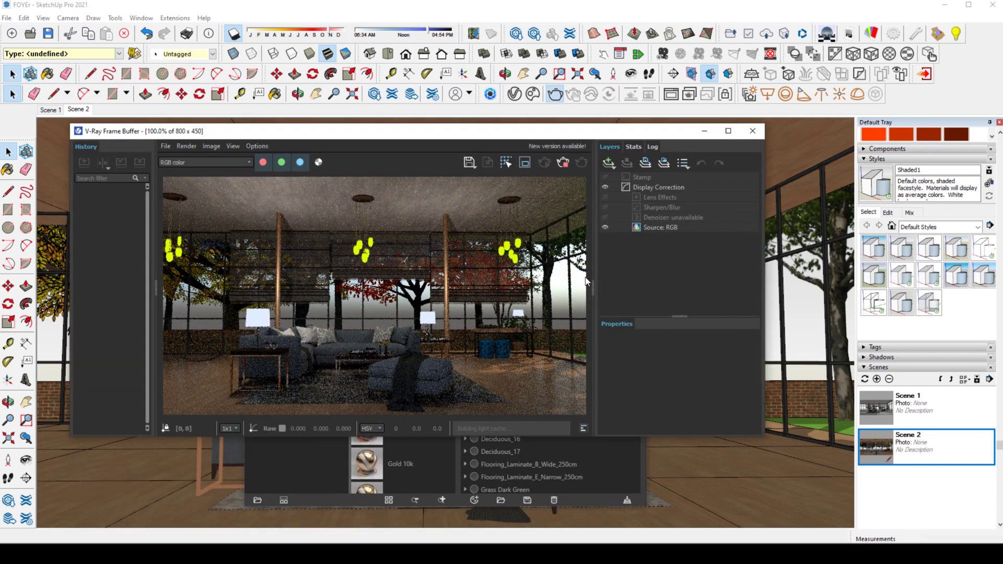